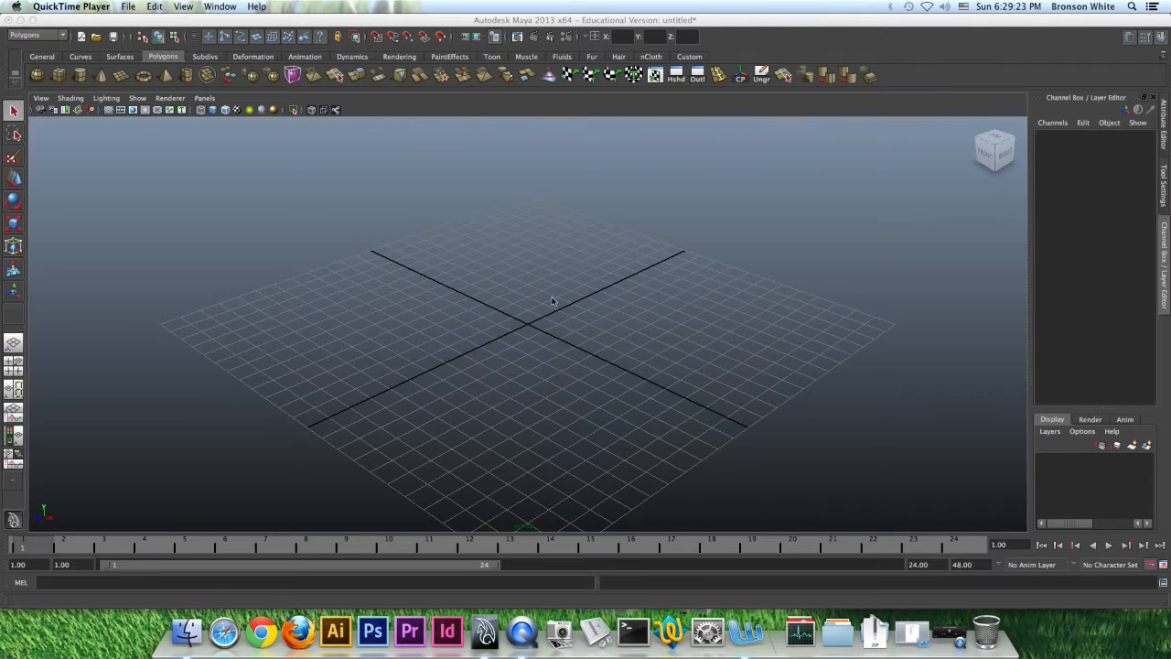
Examine the empty perspective grid by orbiting, panning and zooming the camera around it
{"action": "mouse_move", "coordinate": [541, 299]}
{"action": "left_mouse_down", "text": "alt"}
{"action": "mouse_move", "coordinate": [598, 288]}
{"action": "mouse_move", "coordinate": [539, 277]}
{"action": "mouse_move", "coordinate": [536, 316]}
{"action": "mouse_move", "coordinate": [531, 290]}
{"action": "mouse_move", "coordinate": [554, 296]}
{"action": "mouse_move", "coordinate": [528, 290]}
{"action": "mouse_move", "coordinate": [586, 288]}
{"action": "mouse_move", "coordinate": [516, 300]}
{"action": "mouse_move", "coordinate": [632, 297]}
{"action": "mouse_move", "coordinate": [528, 305]}
{"action": "mouse_move", "coordinate": [573, 293]}
{"action": "mouse_move", "coordinate": [555, 300]}
{"action": "left_mouse_up", "text": "alt"}
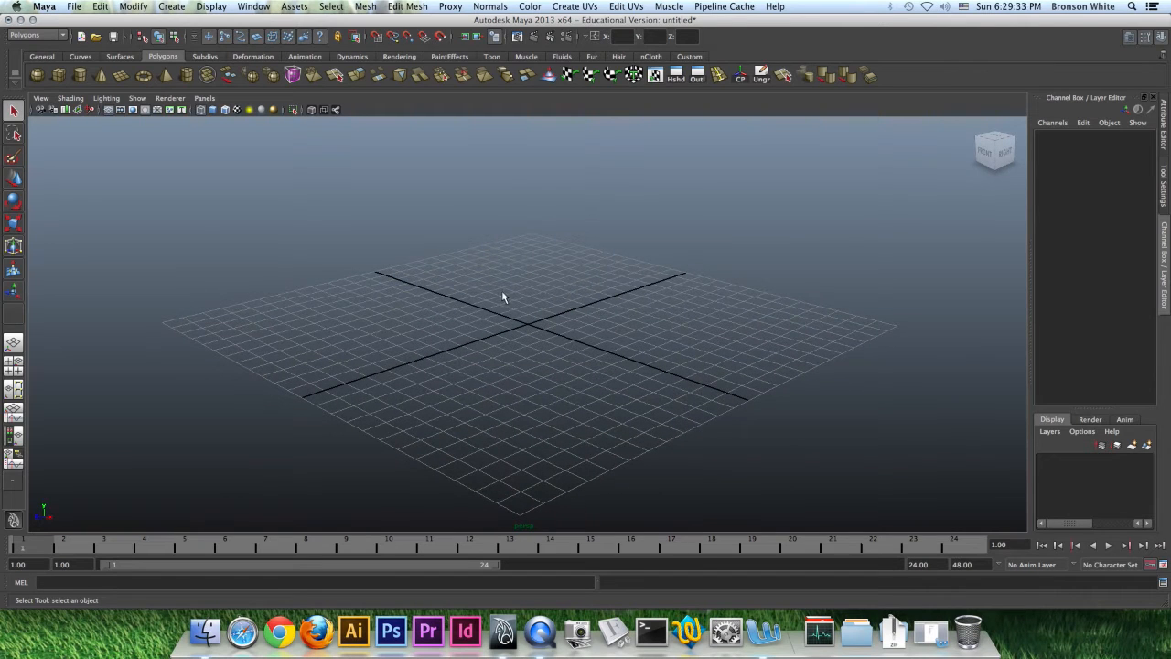
{"action": "middle_click_drag", "start_coordinate": [524, 291], "coordinate": [553, 271], "text": "alt"}
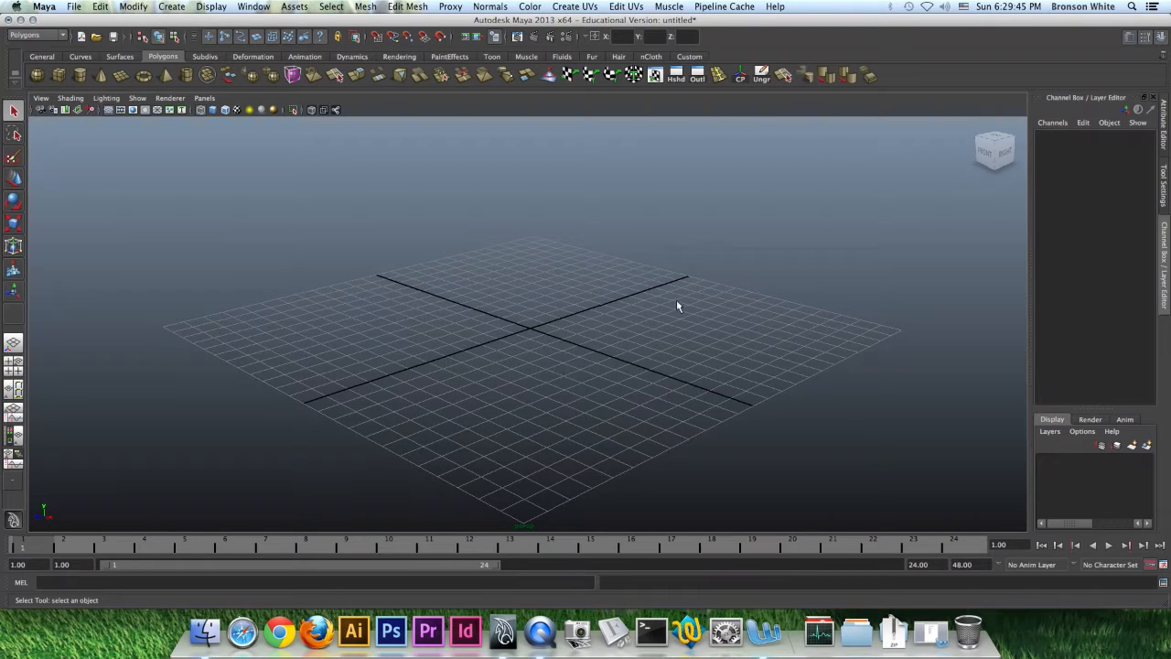
{"action": "left_click_drag", "start_coordinate": [791, 292], "coordinate": [559, 290], "text": "alt"}
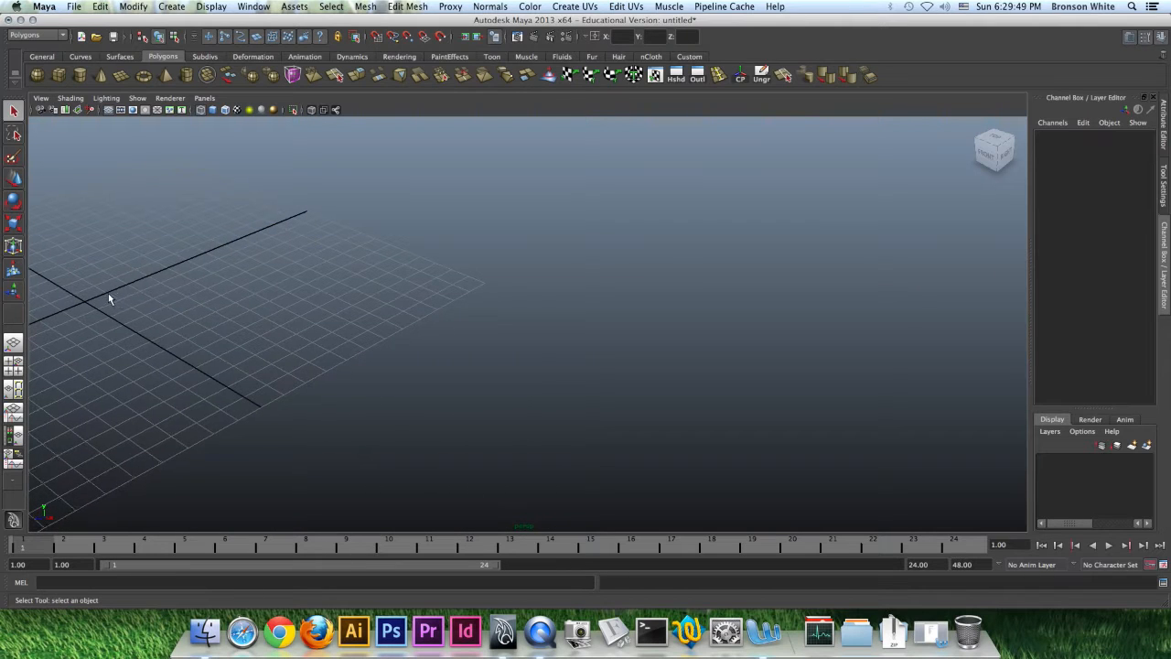
{"action": "mouse_move", "coordinate": [508, 307]}
{"action": "left_mouse_down", "text": "alt"}
{"action": "mouse_move", "coordinate": [525, 301]}
{"action": "mouse_move", "coordinate": [536, 315]}
{"action": "mouse_move", "coordinate": [502, 305]}
{"action": "left_mouse_up", "text": "alt"}
{"action": "left_click_drag", "start_coordinate": [391, 298], "coordinate": [638, 301], "text": "alt"}
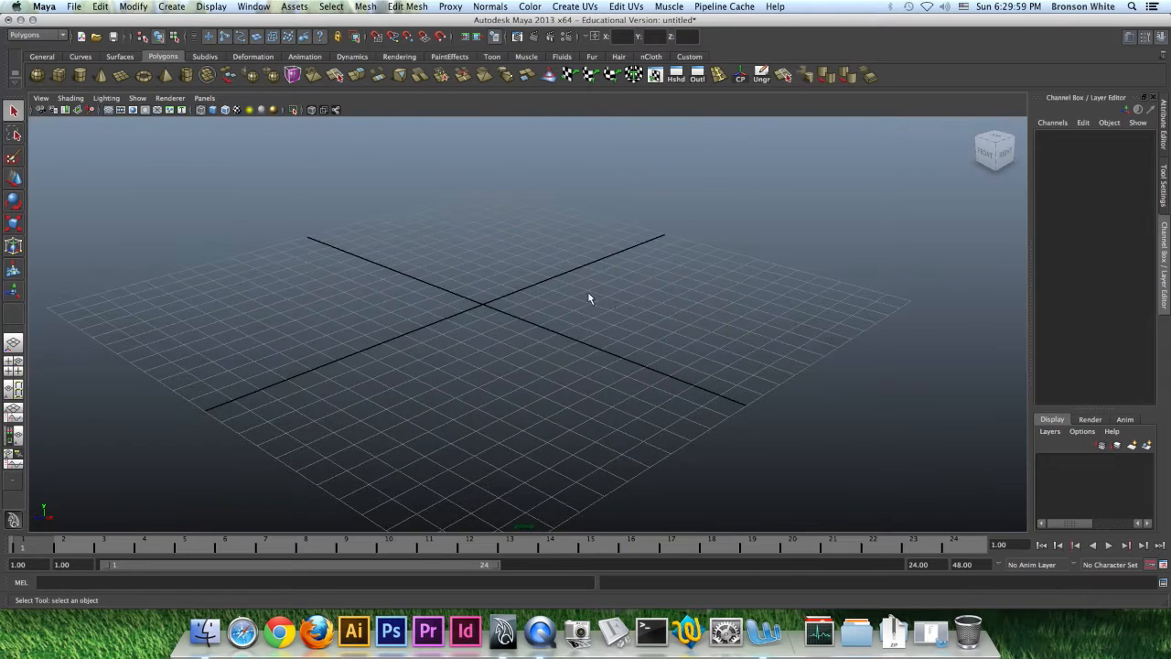
{"action": "right_click_drag", "start_coordinate": [547, 277], "coordinate": [616, 326], "text": "alt"}
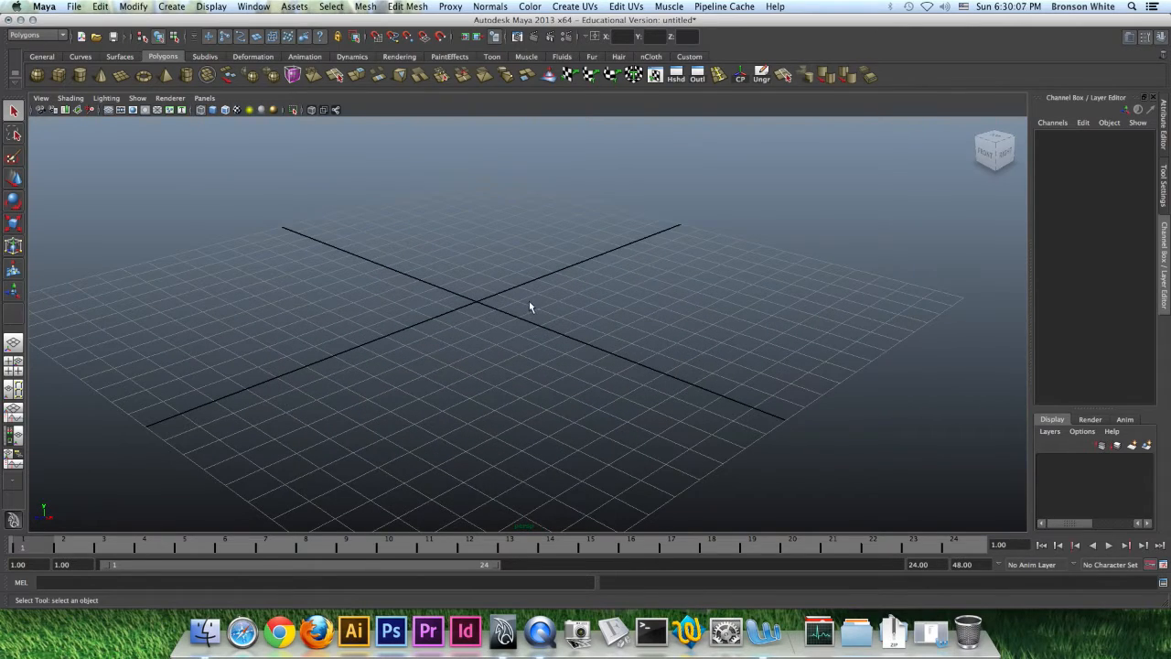
{"action": "scroll", "coordinate": [511, 307], "scroll_direction": "up", "scroll_amount": 3}
{"action": "scroll", "coordinate": [511, 306], "scroll_direction": "down", "scroll_amount": 2}
{"action": "scroll", "coordinate": [512, 307], "scroll_direction": "down", "scroll_amount": 4}
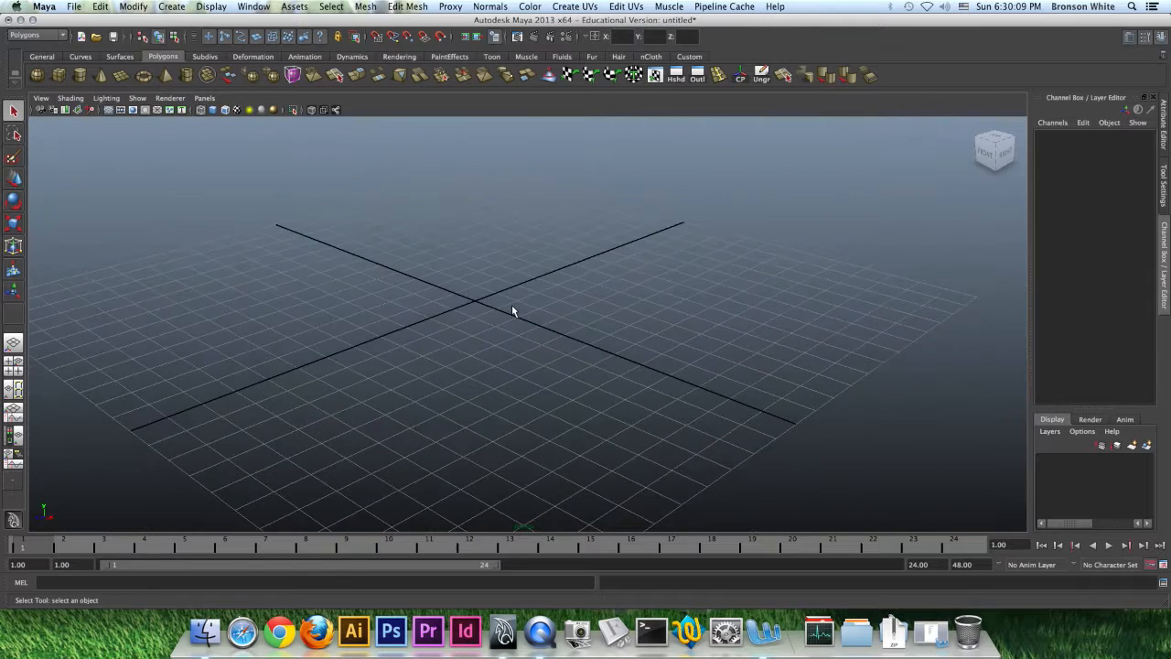
{"action": "scroll", "coordinate": [512, 307], "scroll_direction": "up", "scroll_amount": 2}
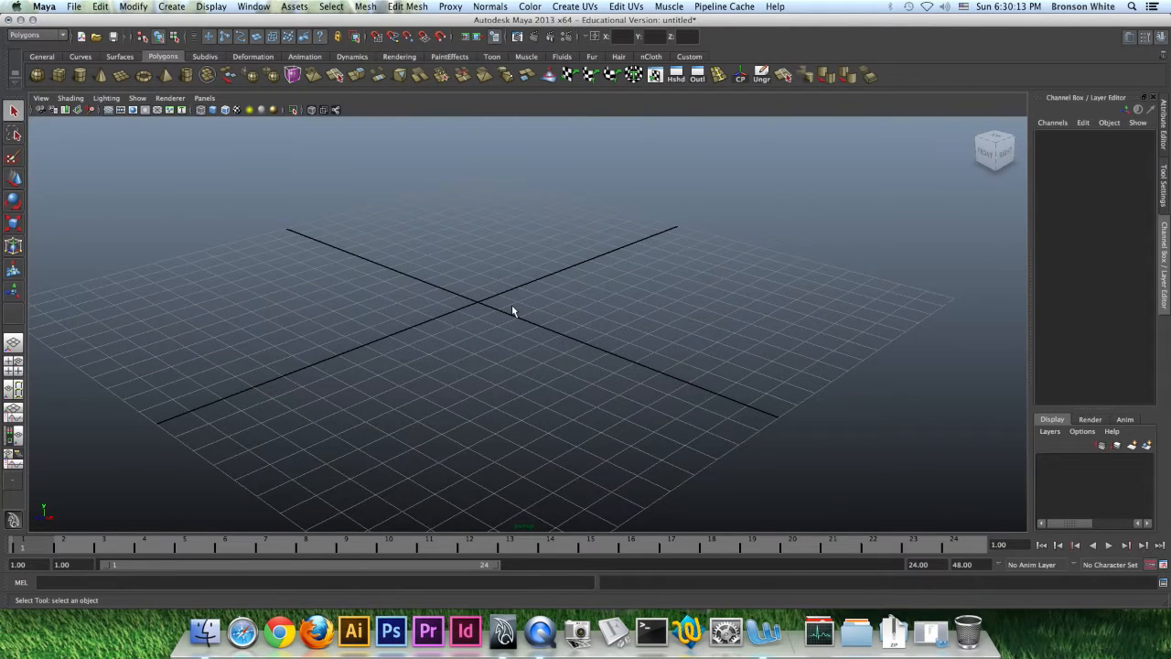
{"action": "scroll", "coordinate": [511, 313], "scroll_direction": "up", "scroll_amount": 3}
{"action": "scroll", "coordinate": [512, 305], "scroll_direction": "down", "scroll_amount": 3}
{"action": "scroll", "coordinate": [513, 304], "scroll_direction": "up", "scroll_amount": 2}
{"action": "left_click_drag", "start_coordinate": [510, 305], "coordinate": [549, 293], "text": "alt"}
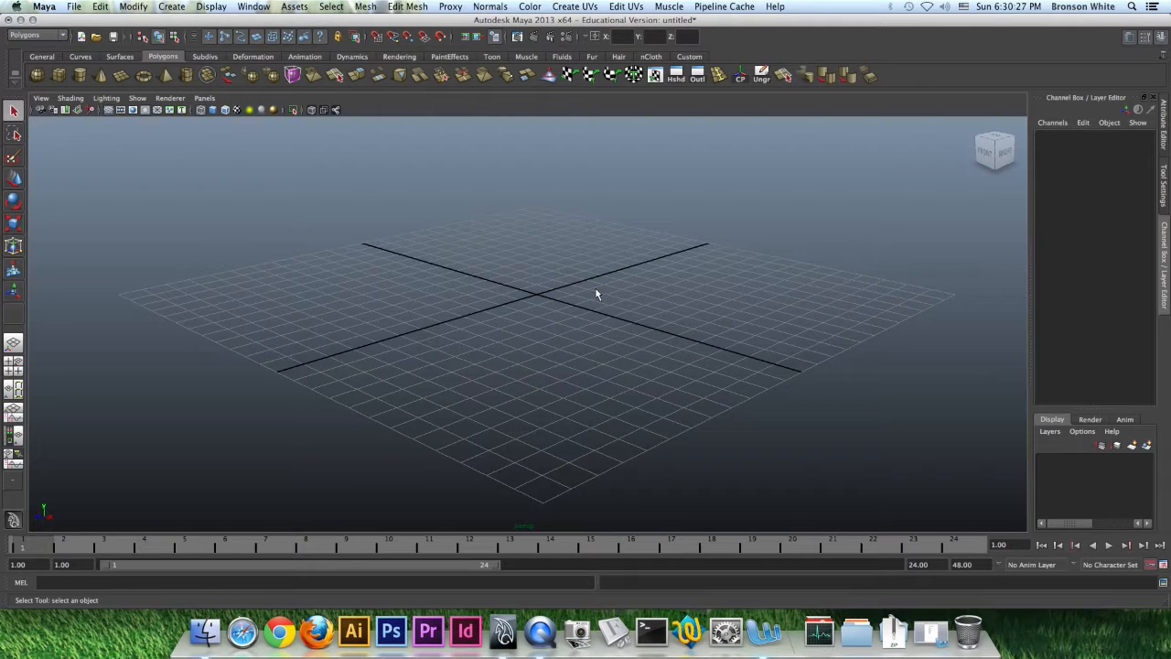
{"action": "mouse_move", "coordinate": [591, 285]}
{"action": "left_mouse_down", "text": "alt"}
{"action": "mouse_move", "coordinate": [604, 290]}
{"action": "mouse_move", "coordinate": [538, 288]}
{"action": "mouse_move", "coordinate": [595, 299]}
{"action": "mouse_move", "coordinate": [589, 307]}
{"action": "left_mouse_up", "text": "alt"}
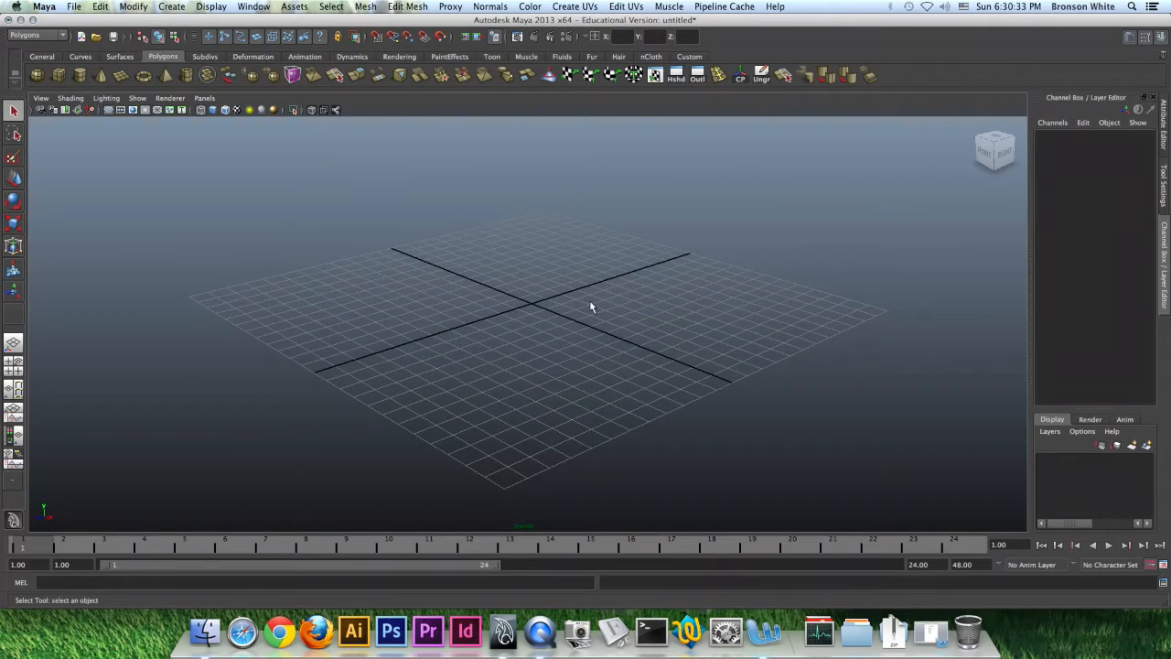
{"action": "left_click_drag", "start_coordinate": [492, 261], "coordinate": [512, 267], "text": "alt"}
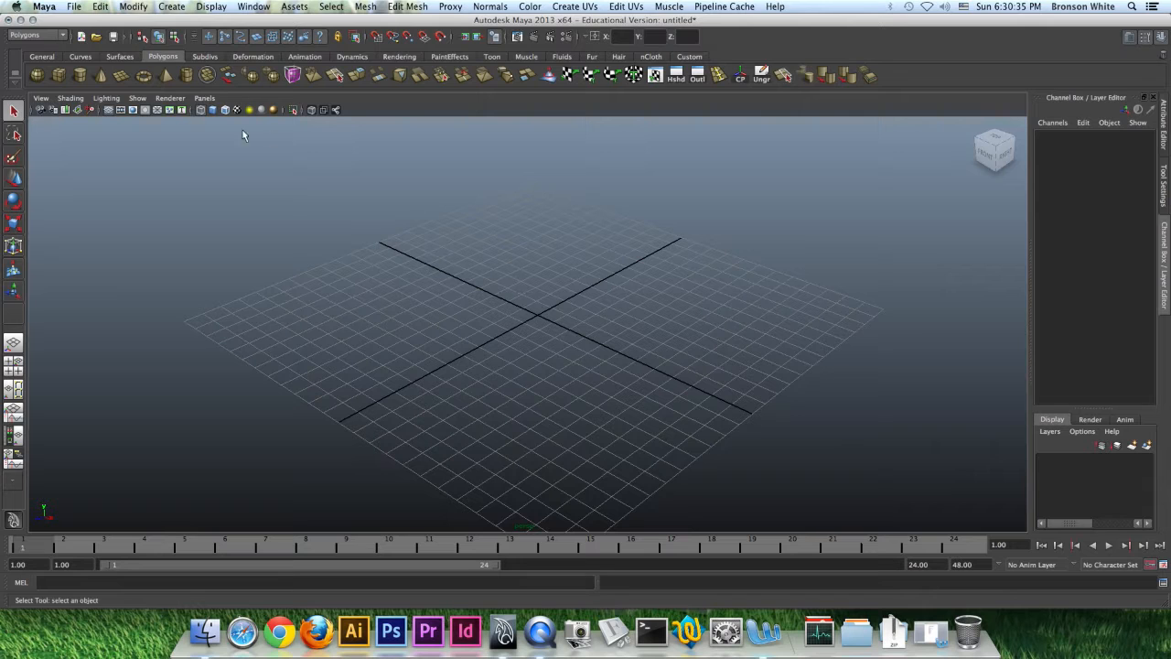
Create a polygon plane extending well beyond the grid and a polygon cube standing near the grid's centre
{"action": "left_click", "coordinate": [122, 78]}
{"action": "left_click_drag", "start_coordinate": [662, 450], "coordinate": [949, 408], "text": "alt"}
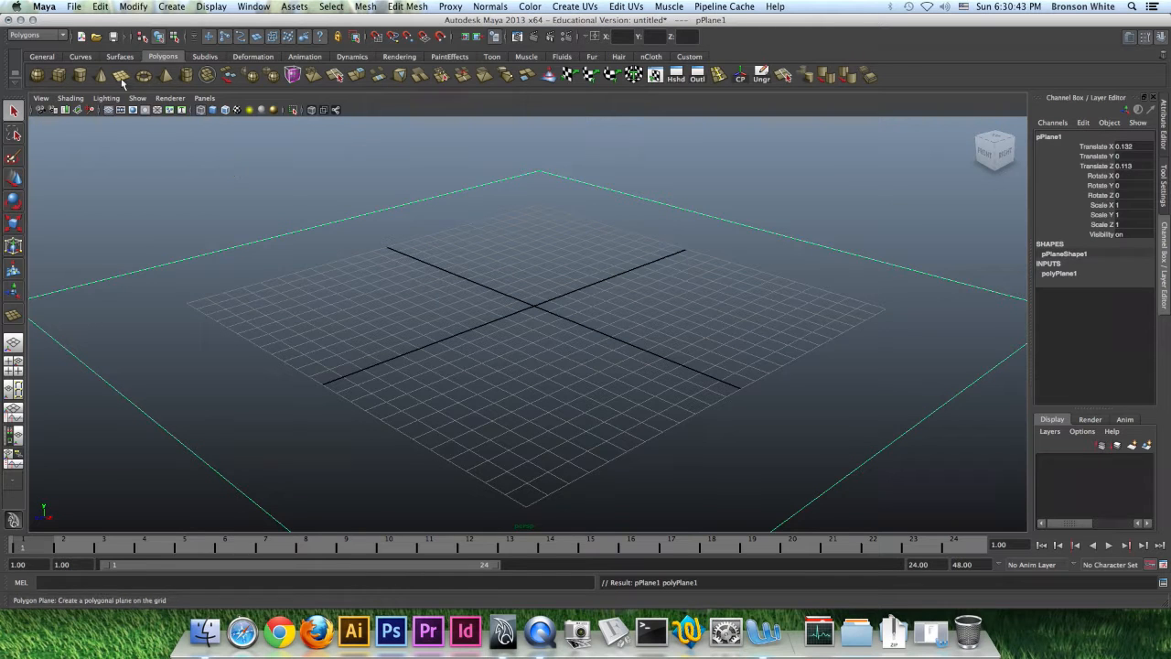
{"action": "left_click", "coordinate": [63, 76]}
{"action": "left_click_drag", "start_coordinate": [539, 307], "coordinate": [609, 320]}
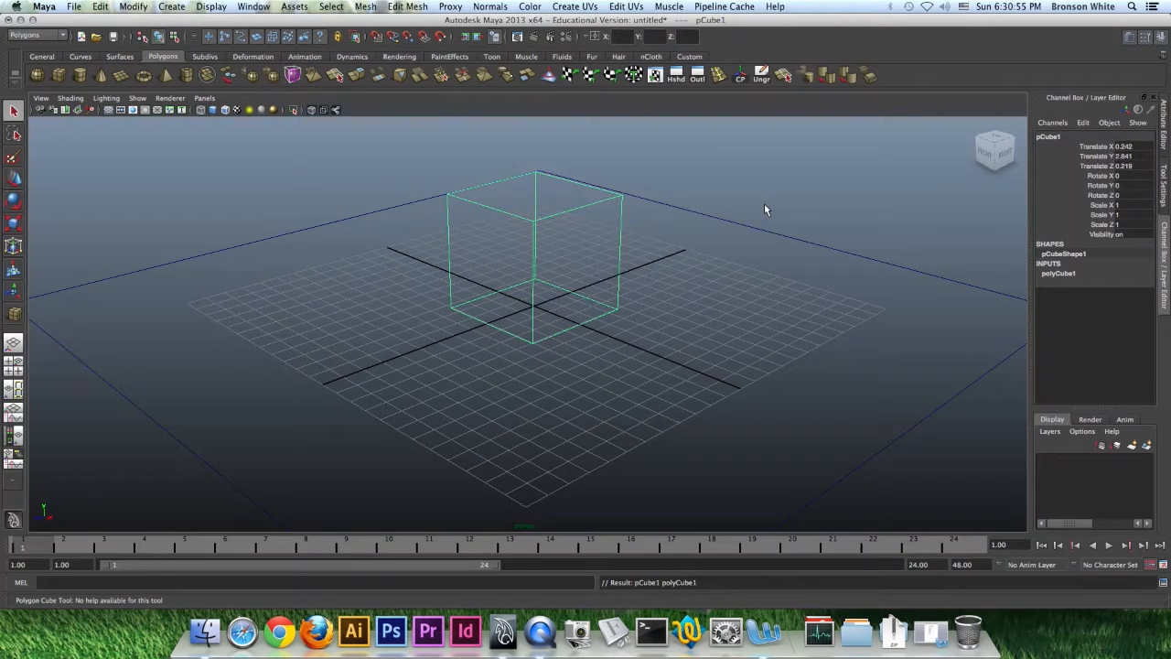
Switch the viewport back and forth between wireframe and smooth shaded display, finishing in smooth shaded
{"action": "mouse_move", "coordinate": [700, 233]}
{"action": "left_mouse_down", "text": "alt"}
{"action": "mouse_move", "coordinate": [773, 211]}
{"action": "mouse_move", "coordinate": [714, 229]}
{"action": "mouse_move", "coordinate": [721, 209]}
{"action": "mouse_move", "coordinate": [719, 223]}
{"action": "left_mouse_up", "text": "alt"}
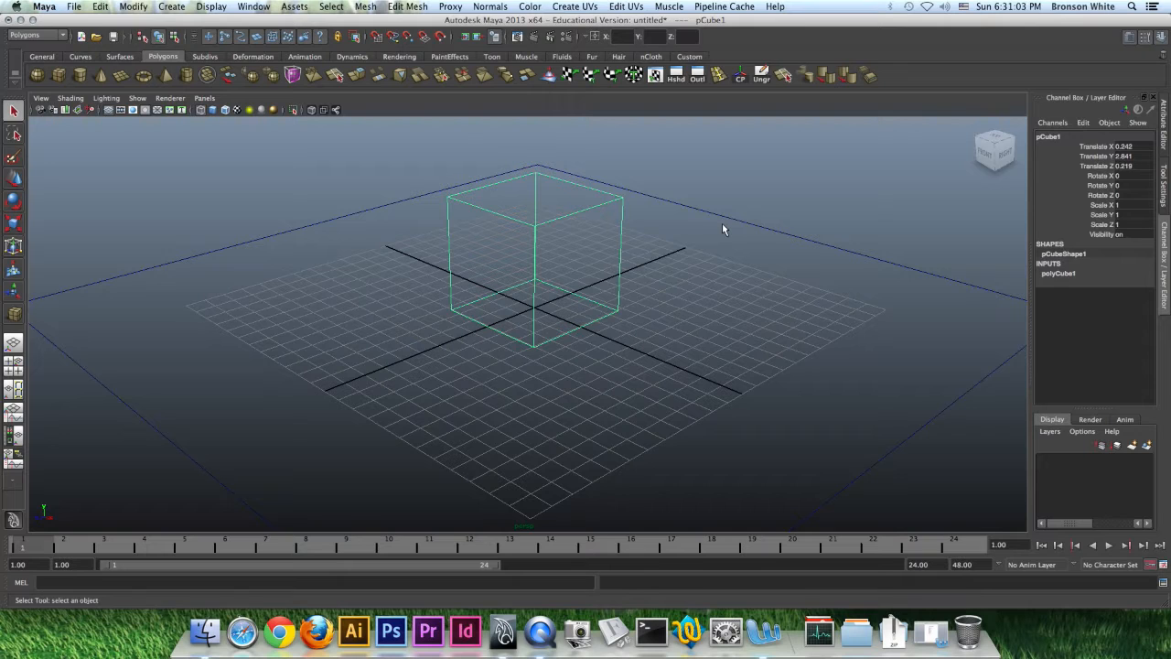
{"action": "key", "text": "5"}
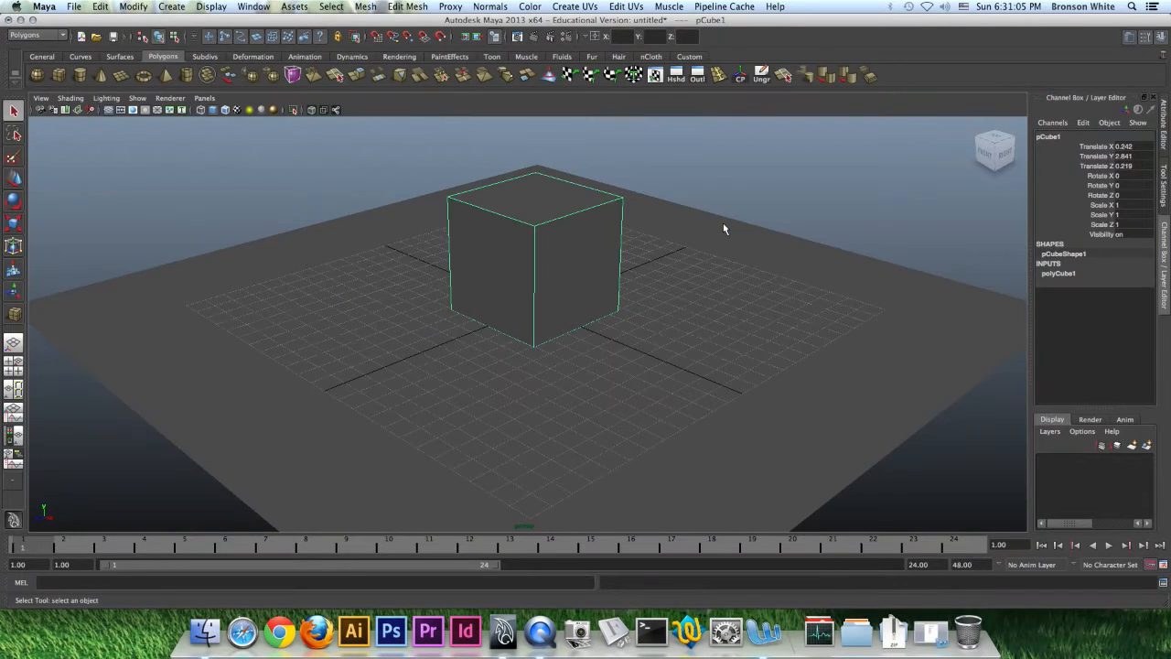
{"action": "key", "text": "4"}
{"action": "key", "text": "5"}
{"action": "key", "text": "4"}
{"action": "key", "text": "5"}
{"action": "left_click_drag", "start_coordinate": [693, 259], "coordinate": [724, 248], "text": "alt"}
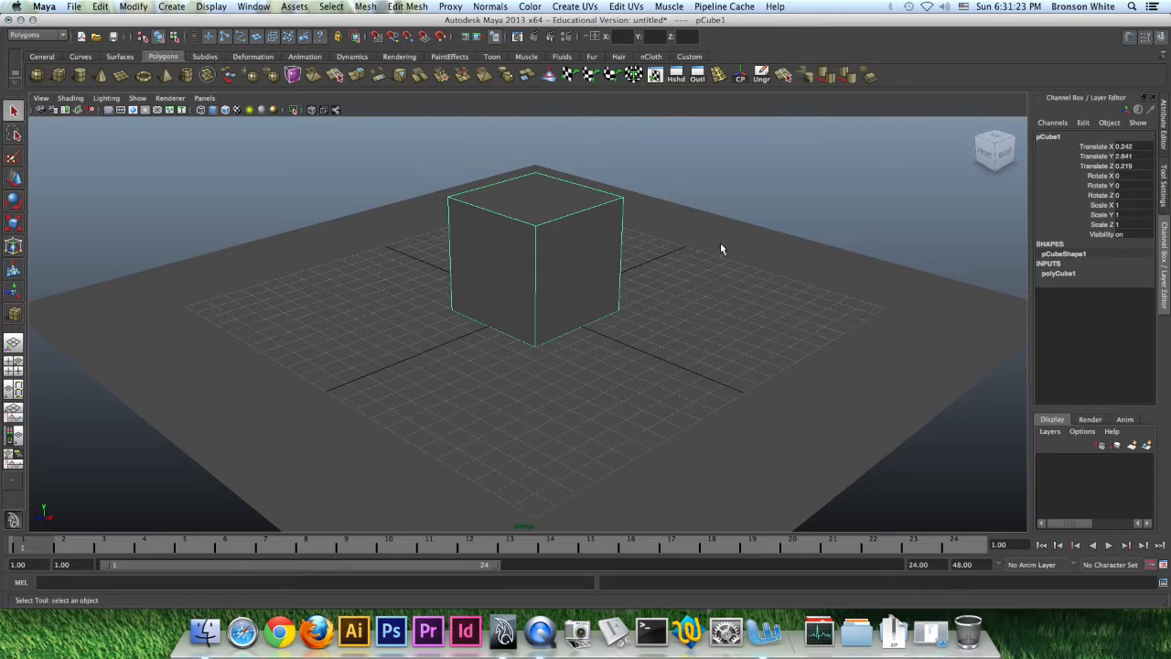
{"action": "left_click", "coordinate": [202, 110]}
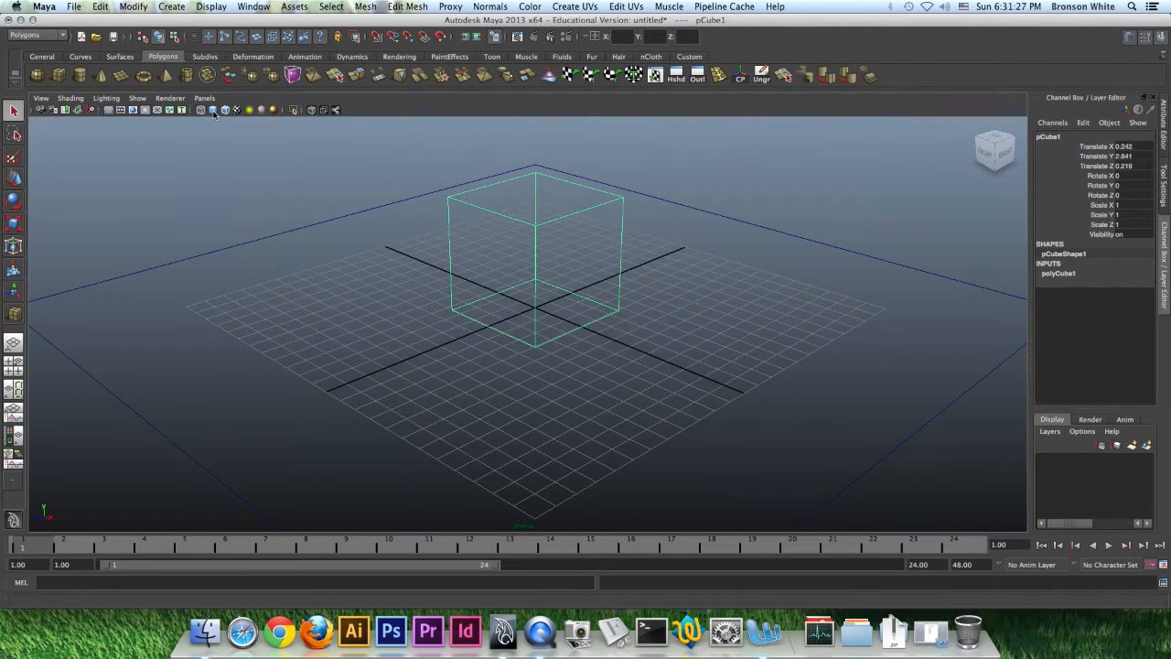
{"action": "left_click", "coordinate": [213, 111]}
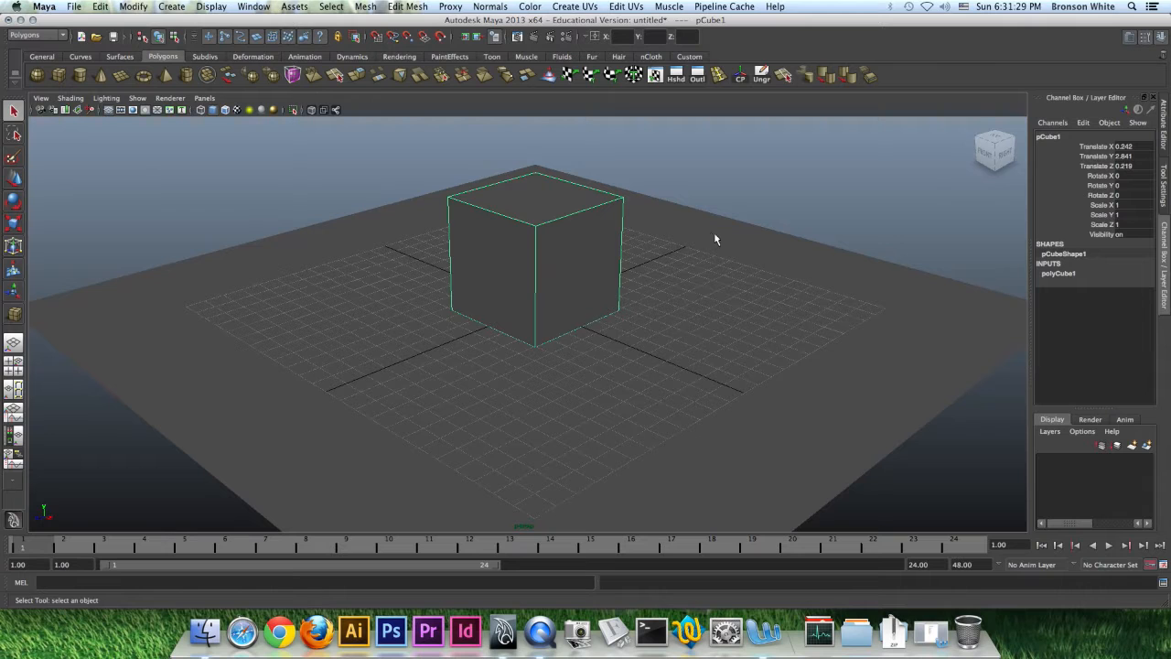
Display the cube and plane using all scene lights and inspect them from another angle
{"action": "left_click_drag", "start_coordinate": [747, 220], "coordinate": [751, 215], "text": "alt"}
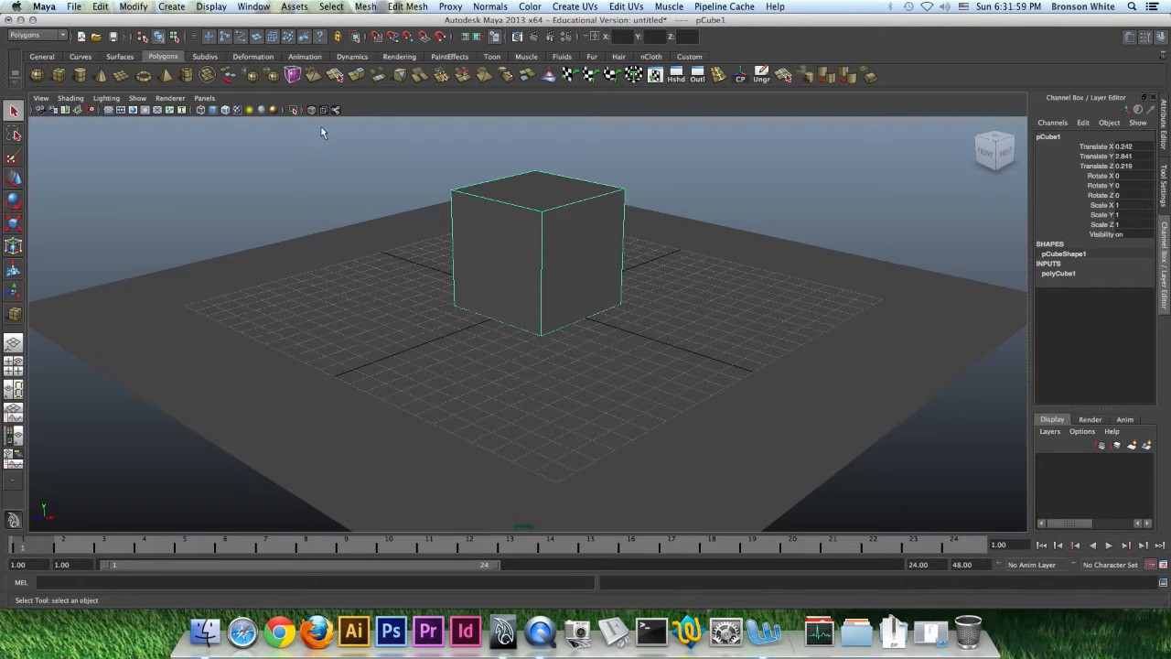
{"action": "key", "text": "7"}
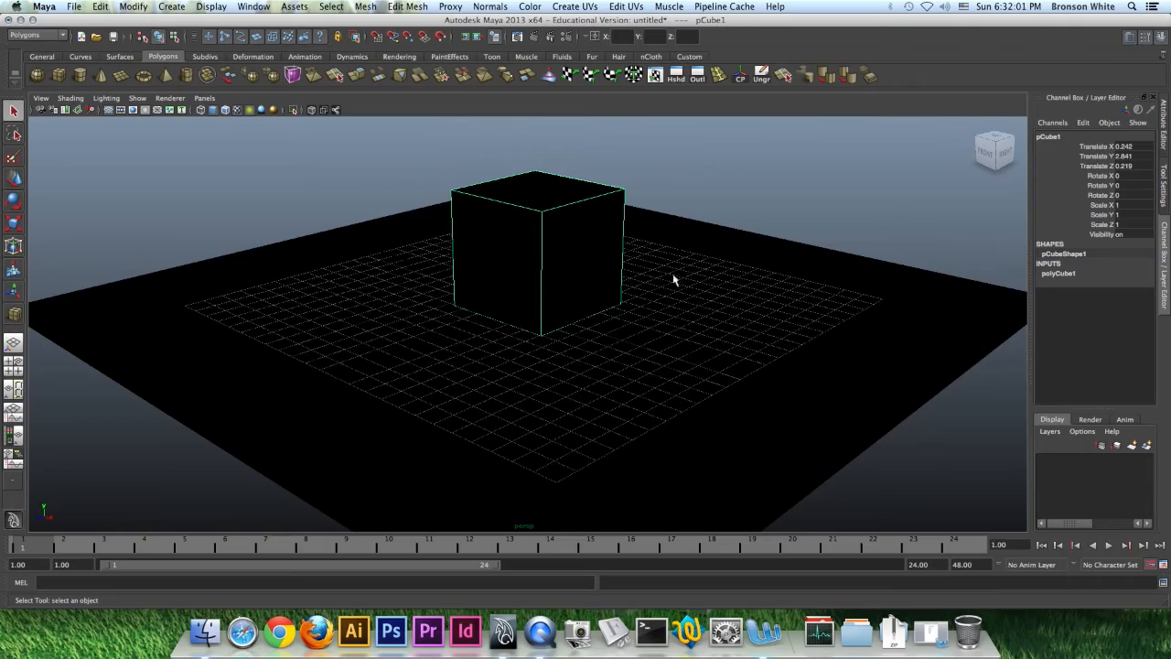
{"action": "left_click_drag", "start_coordinate": [620, 248], "coordinate": [591, 264], "text": "alt"}
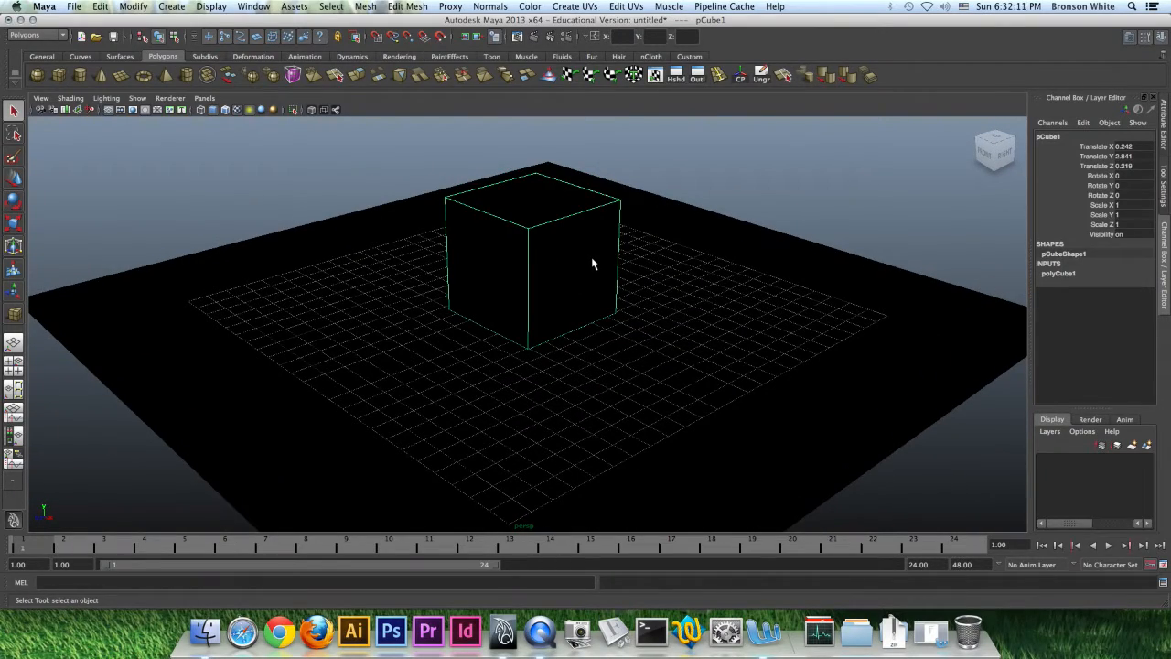
Open the Paint Effects canvas, and return to the perspective view with the Select tool and smooth shading
{"action": "key", "text": "8"}
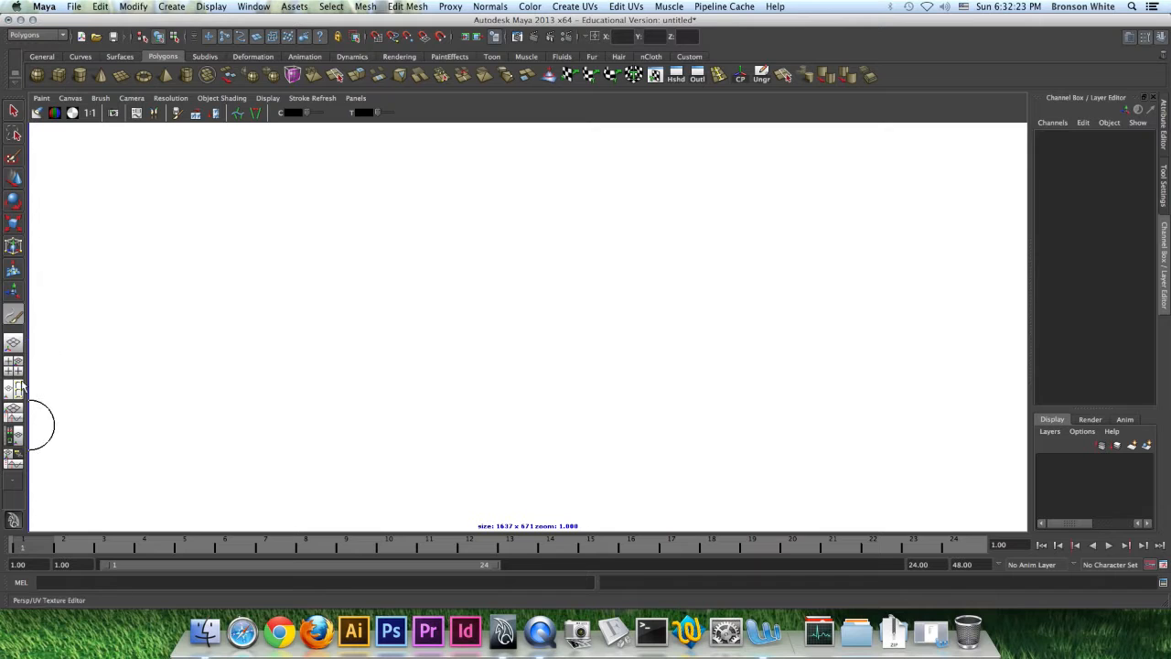
{"action": "left_click", "coordinate": [15, 344]}
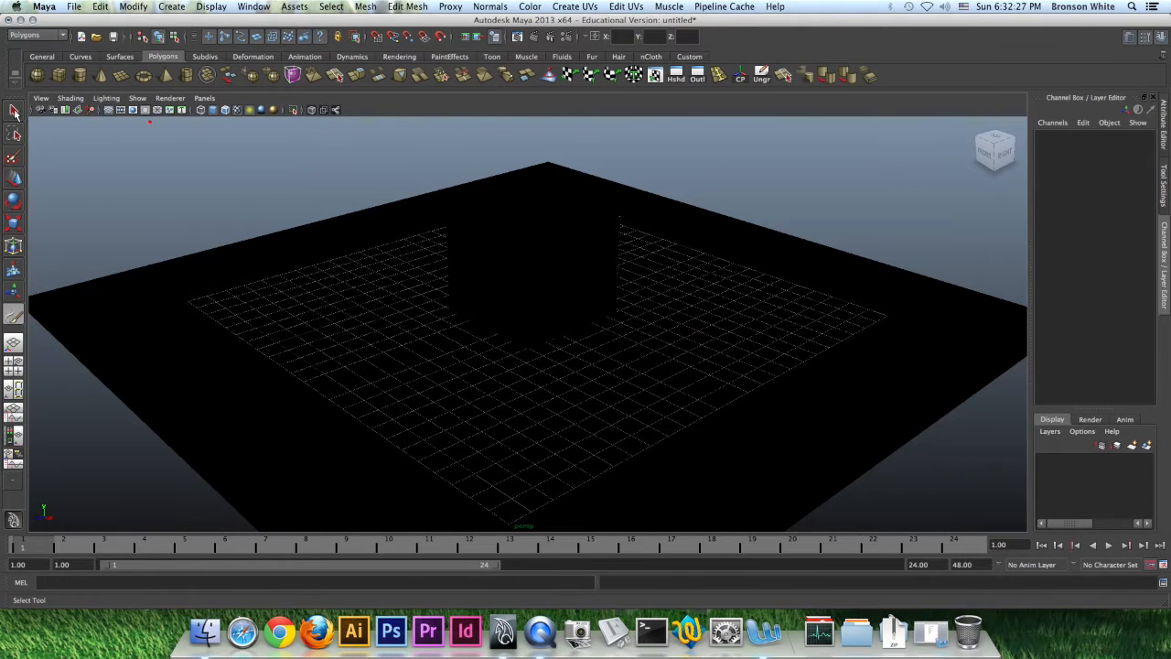
{"action": "key", "text": "q"}
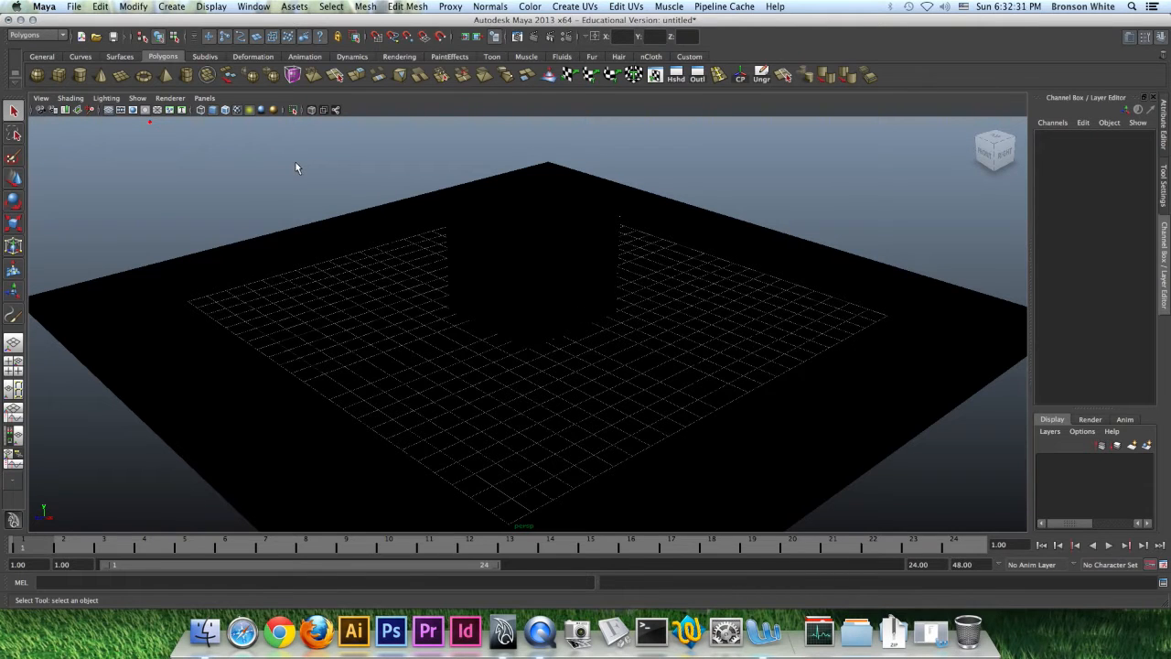
{"action": "key", "text": "5"}
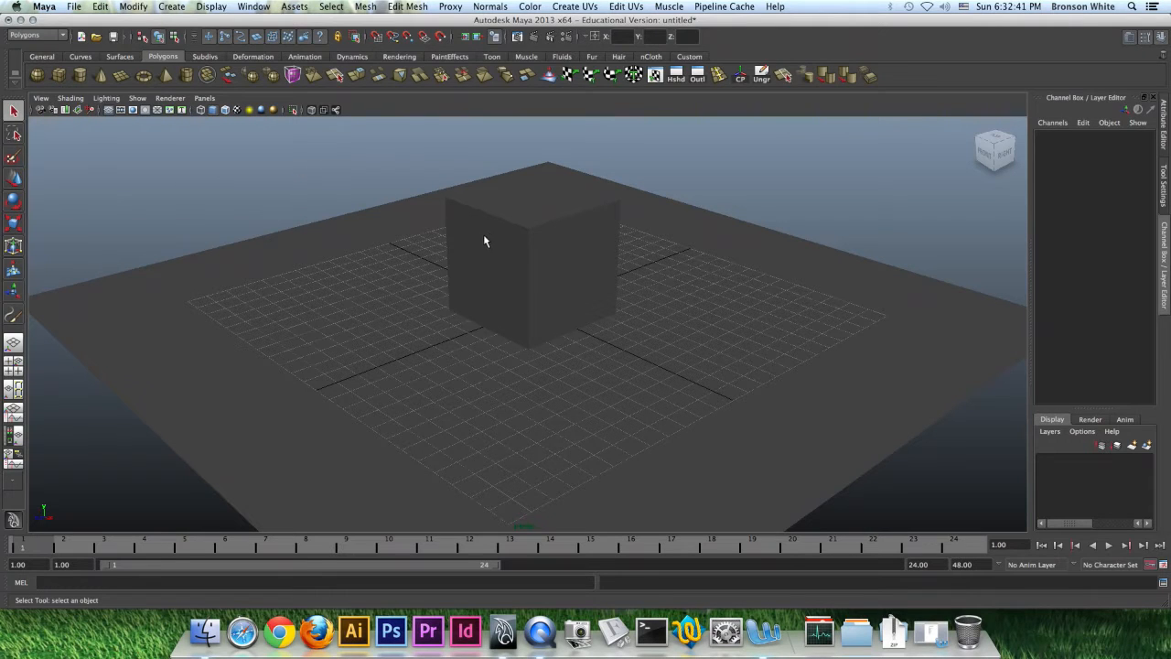
Cycle through the Move, Rotate and Scale tools, show the scale manipulator on the cube, and return to the Select tool
{"action": "mouse_move", "coordinate": [541, 283]}
{"action": "left_mouse_down", "text": "alt"}
{"action": "mouse_move", "coordinate": [564, 266]}
{"action": "mouse_move", "coordinate": [544, 288]}
{"action": "left_mouse_up", "text": "alt"}
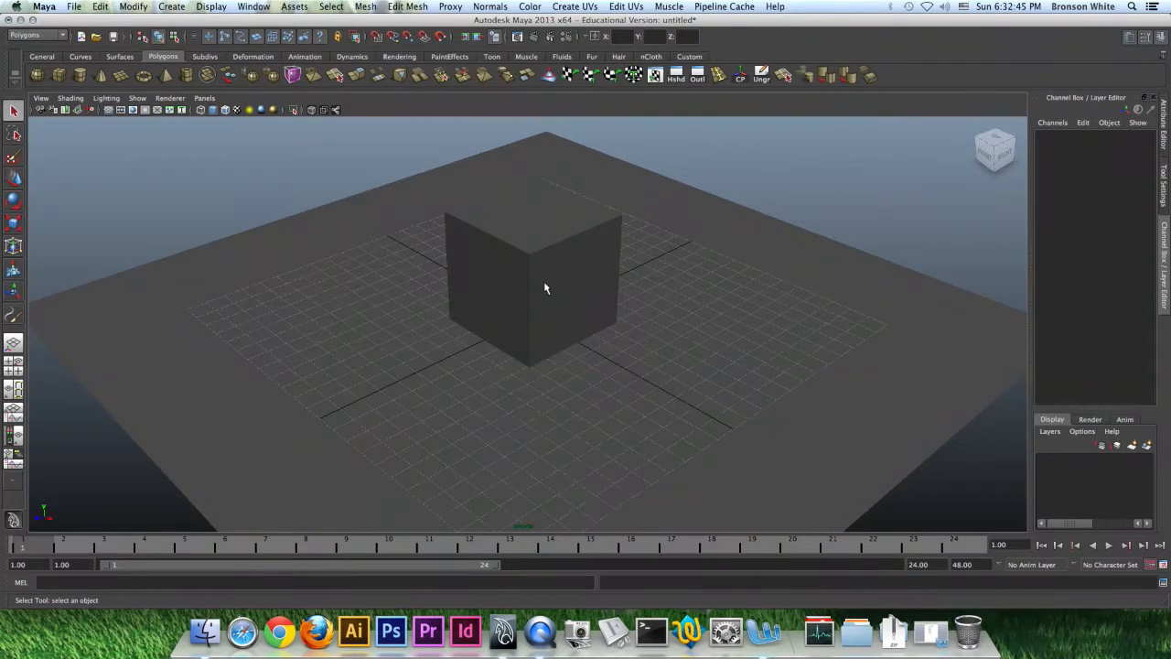
{"action": "key", "text": "w"}
{"action": "key", "text": "e"}
{"action": "key", "text": "r"}
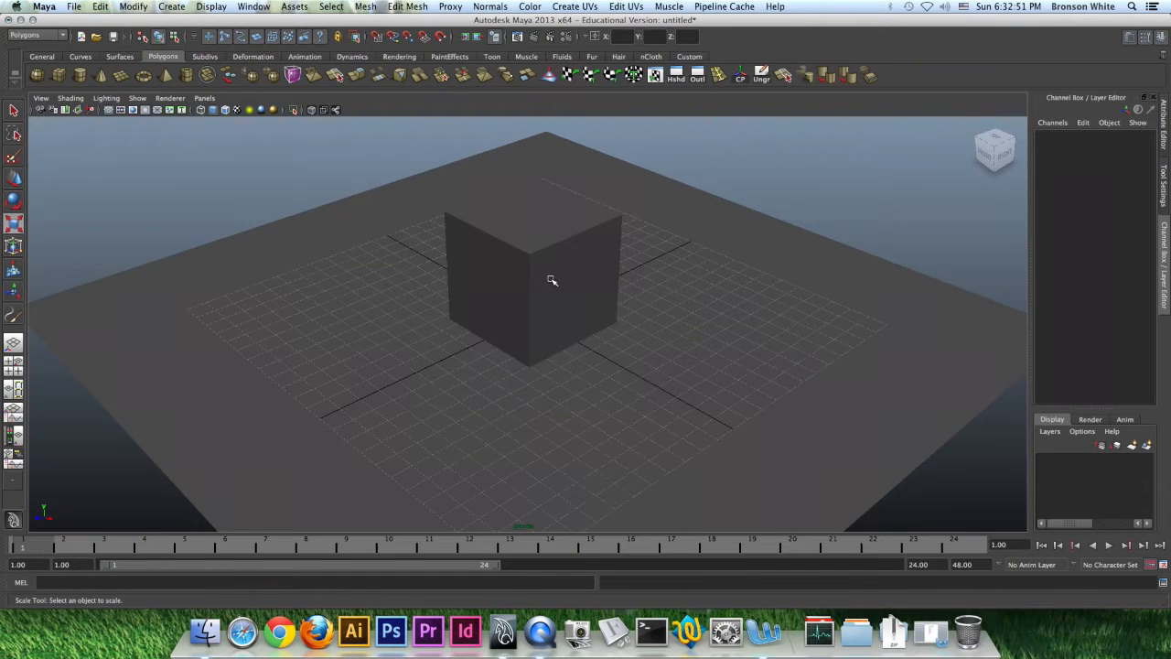
{"action": "left_click", "coordinate": [554, 249]}
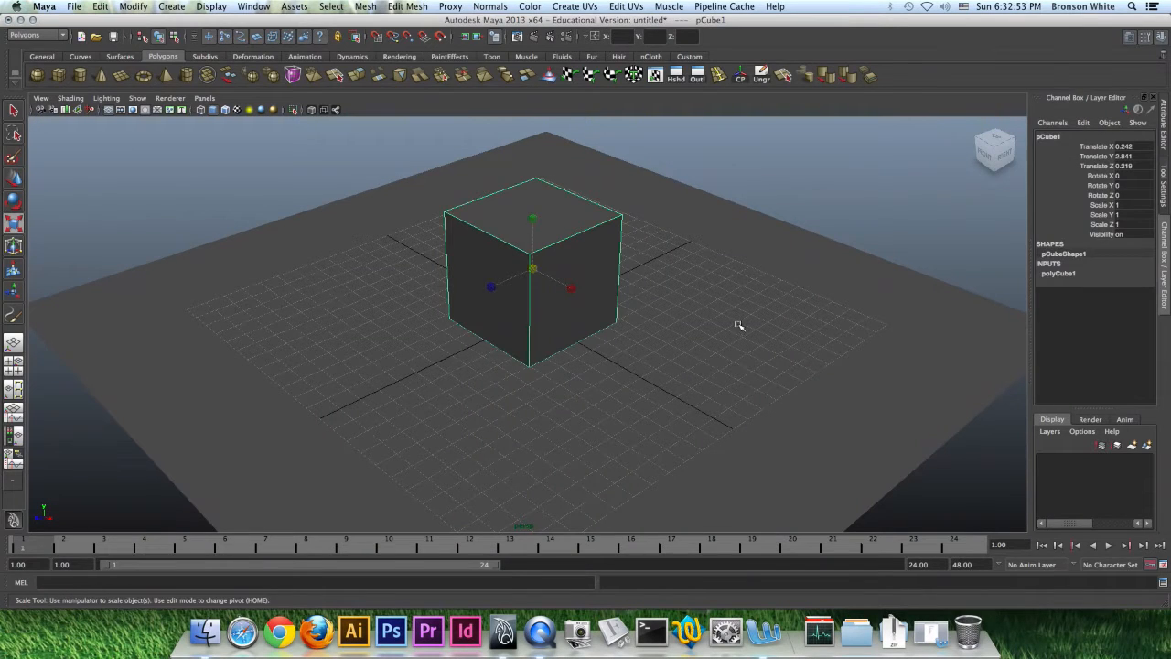
{"action": "key", "text": "q"}
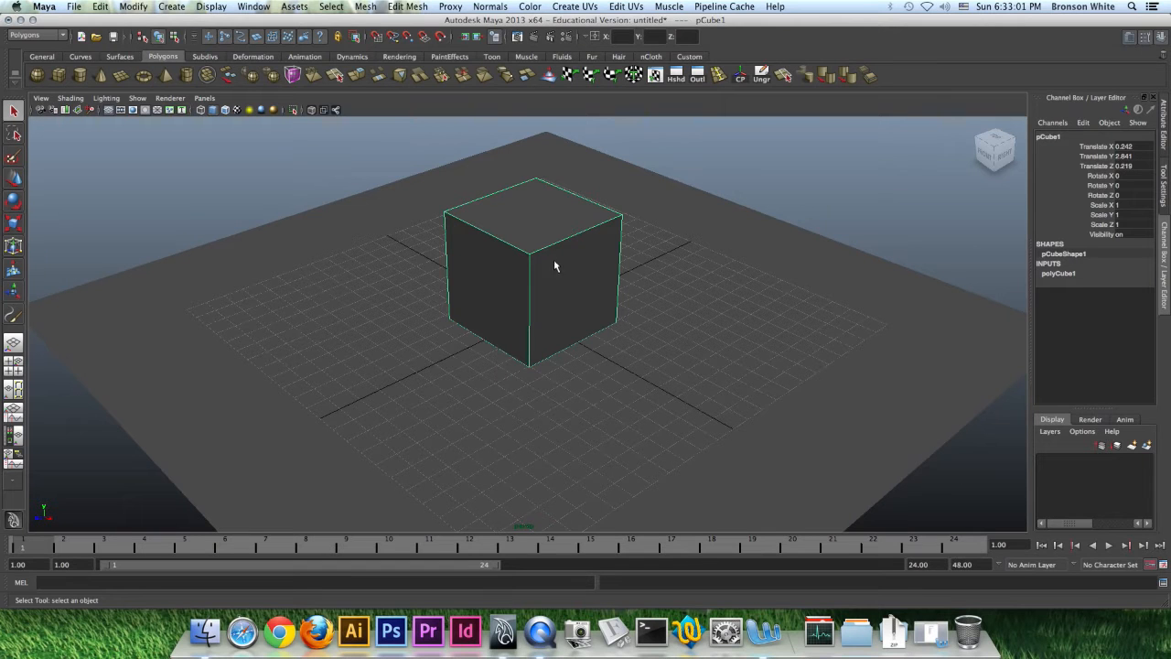
Alternately select the plane and the cube, select both with a marquee, and clear the selection
{"action": "left_click", "coordinate": [766, 268]}
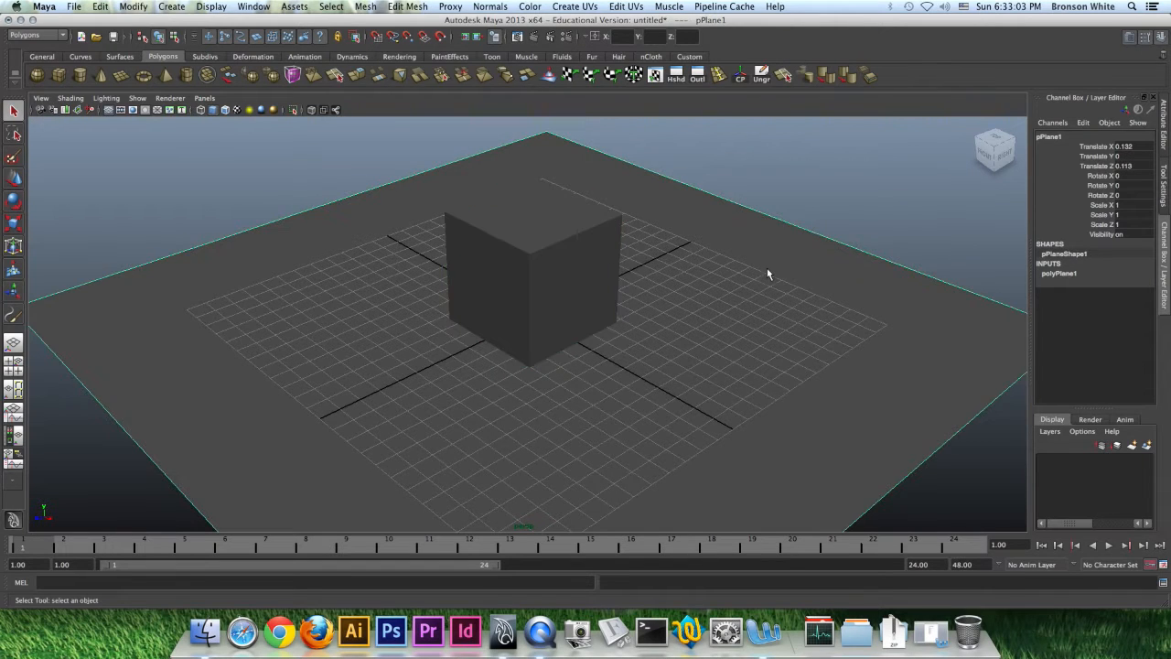
{"action": "left_click", "coordinate": [560, 257]}
{"action": "left_click", "coordinate": [740, 313]}
{"action": "left_click", "coordinate": [574, 242]}
{"action": "left_click_drag", "start_coordinate": [829, 184], "coordinate": [515, 420]}
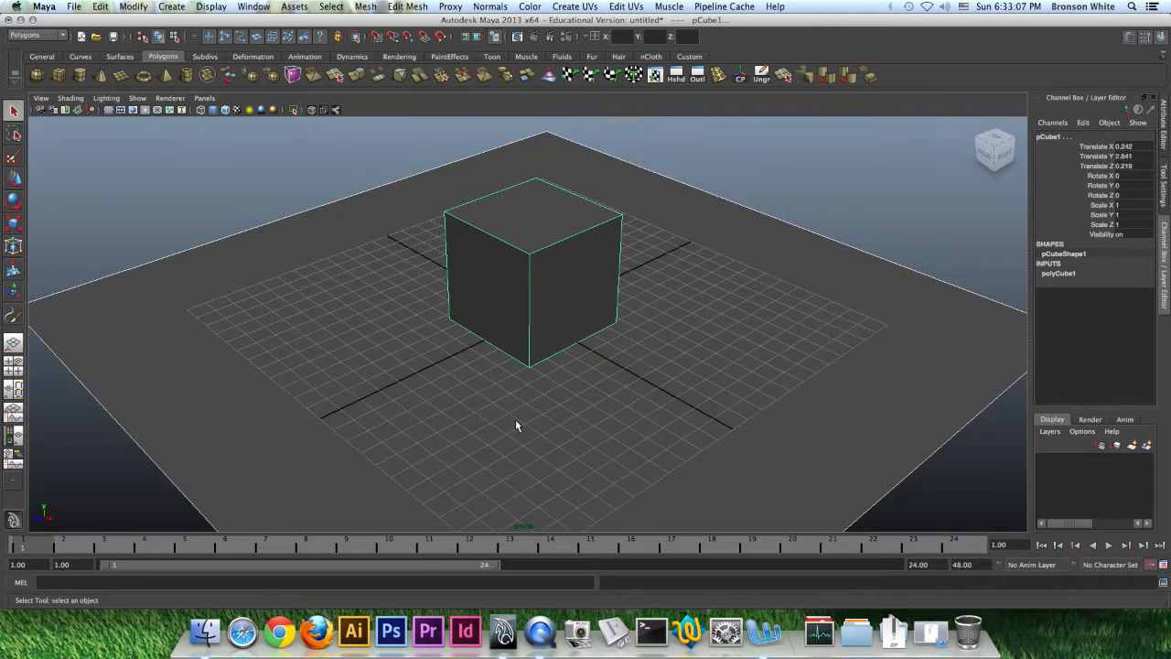
{"action": "left_click", "coordinate": [738, 264]}
{"action": "mouse_move", "coordinate": [657, 331]}
{"action": "left_mouse_down", "text": "alt"}
{"action": "mouse_move", "coordinate": [662, 301]}
{"action": "mouse_move", "coordinate": [658, 335]}
{"action": "mouse_move", "coordinate": [662, 322]}
{"action": "mouse_move", "coordinate": [624, 336]}
{"action": "mouse_move", "coordinate": [636, 332]}
{"action": "left_mouse_up", "text": "alt"}
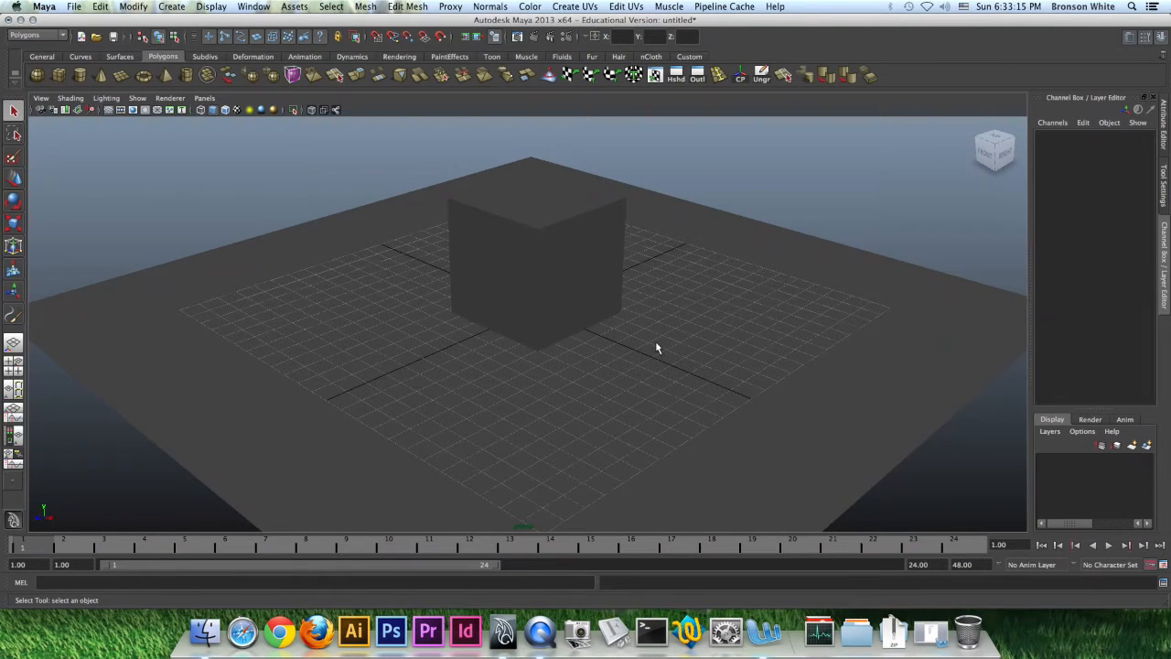
Move the cube with the Move tool to about X -0.59, Y 4.87, Z -0.79
{"action": "key", "text": "w"}
{"action": "left_click", "coordinate": [563, 245]}
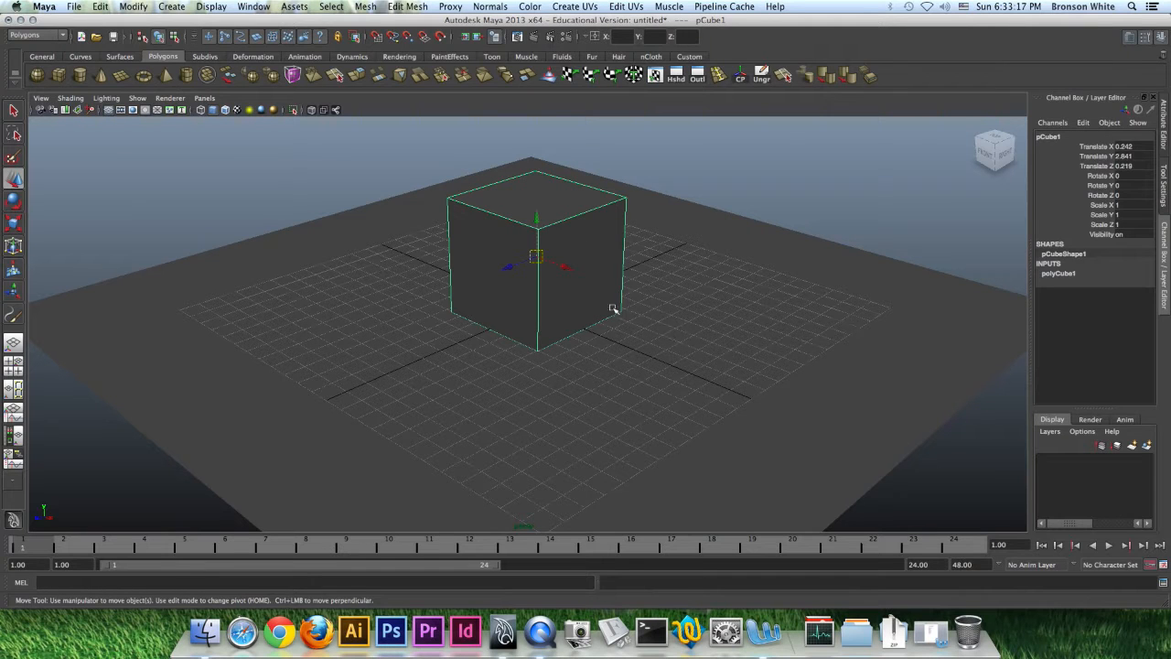
{"action": "key", "text": "q"}
{"action": "key", "text": "w"}
{"action": "left_click_drag", "start_coordinate": [607, 300], "coordinate": [559, 291], "text": "alt"}
{"action": "left_click_drag", "start_coordinate": [531, 245], "coordinate": [547, 212]}
{"action": "mouse_move", "coordinate": [563, 276]}
{"action": "left_mouse_down", "text": "alt"}
{"action": "mouse_move", "coordinate": [598, 264]}
{"action": "mouse_move", "coordinate": [558, 269]}
{"action": "left_mouse_up", "text": "alt"}
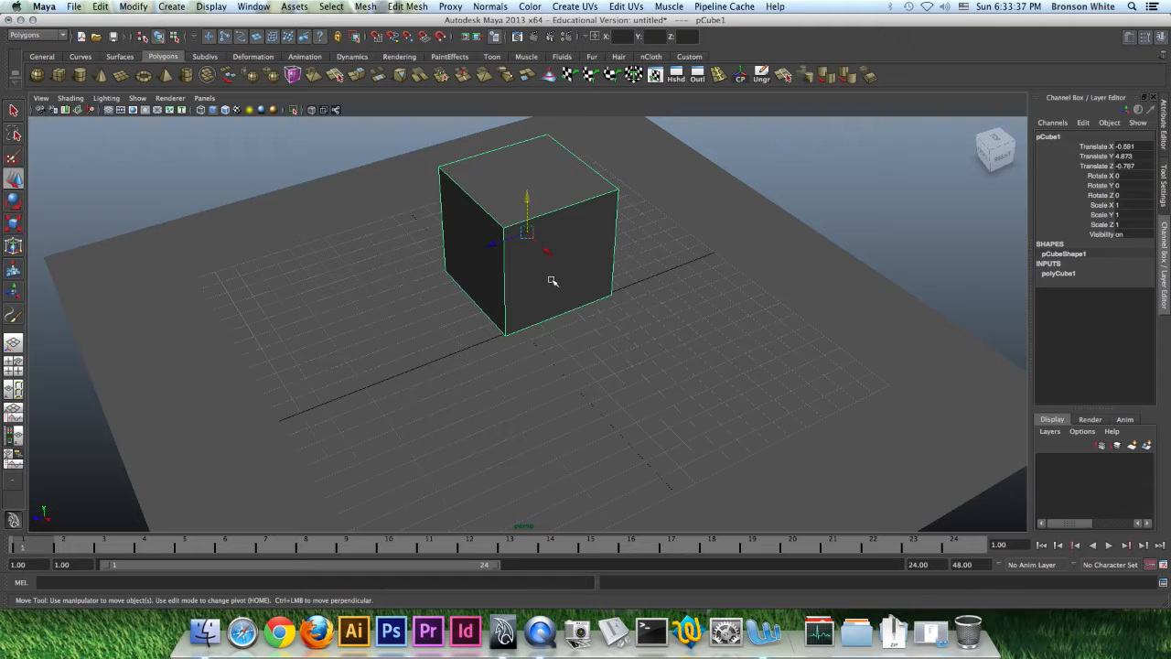
Move the cube along the X axis to about -5.73, and undo this move and the preceding vertical move
{"action": "left_click_drag", "start_coordinate": [546, 250], "coordinate": [483, 196]}
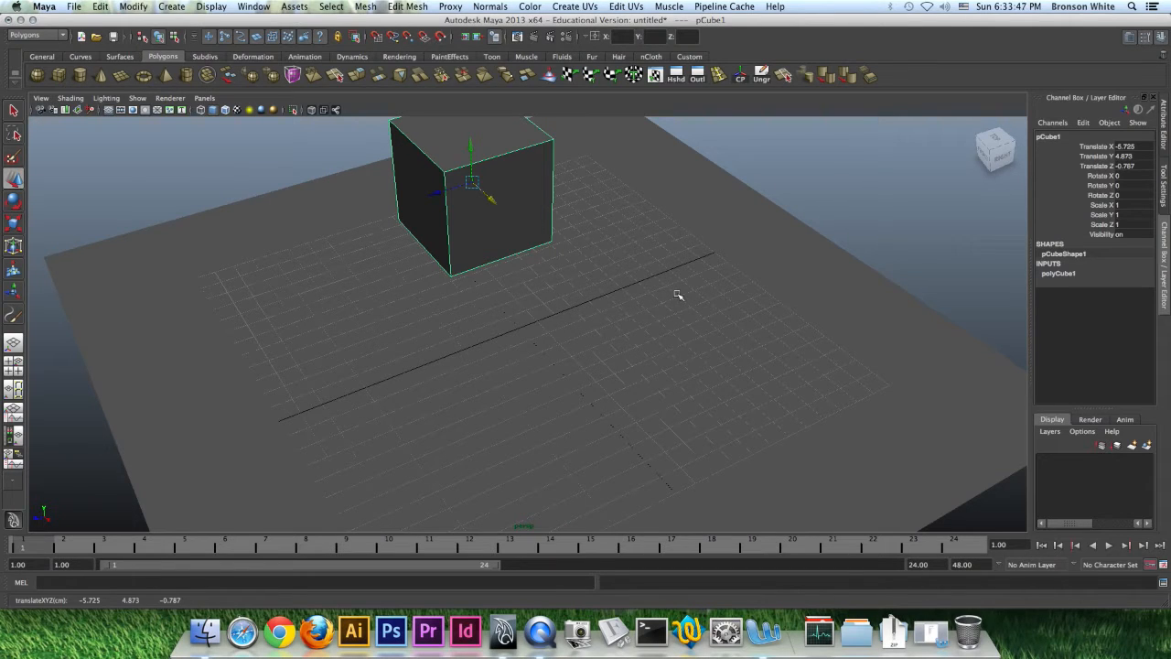
{"action": "key", "text": "ctrl+z"}
{"action": "key", "text": "ctrl+z"}
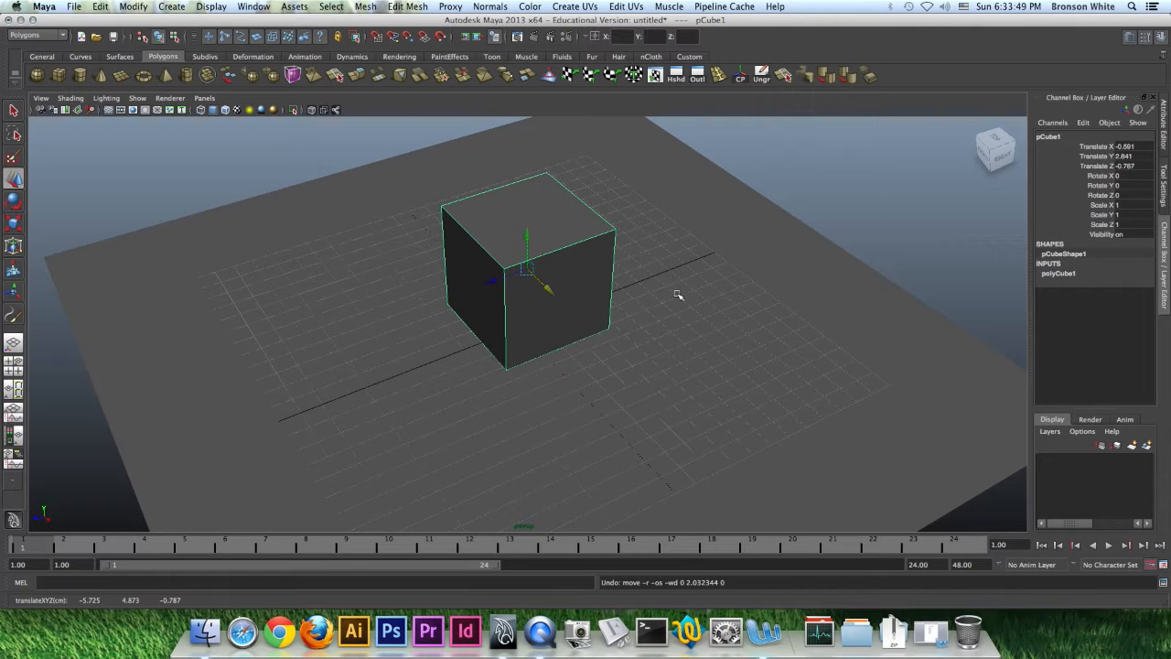
Try rotating the cube to about X 4.7, Z -27.5, and freely to about 6.5, 23.8, 7.0, undoing each rotation
{"action": "left_click_drag", "start_coordinate": [646, 314], "coordinate": [672, 304], "text": "alt"}
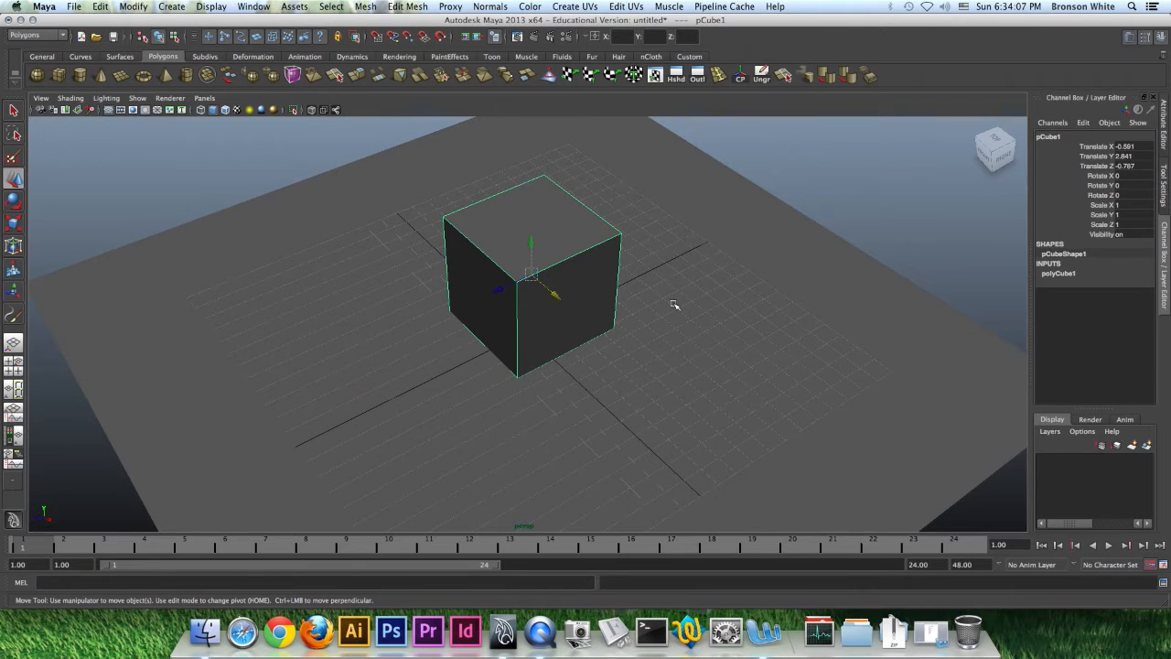
{"action": "mouse_move", "coordinate": [656, 324]}
{"action": "left_mouse_down", "text": "alt"}
{"action": "mouse_move", "coordinate": [677, 301]}
{"action": "mouse_move", "coordinate": [661, 306]}
{"action": "left_mouse_up", "text": "alt"}
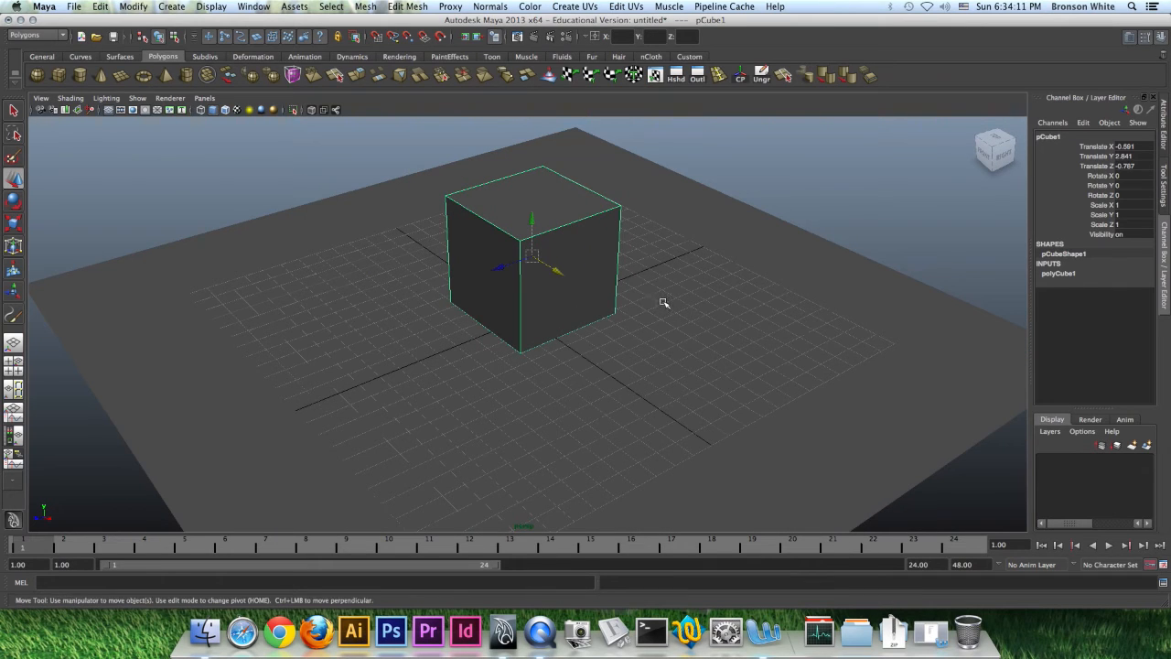
{"action": "key", "text": "e"}
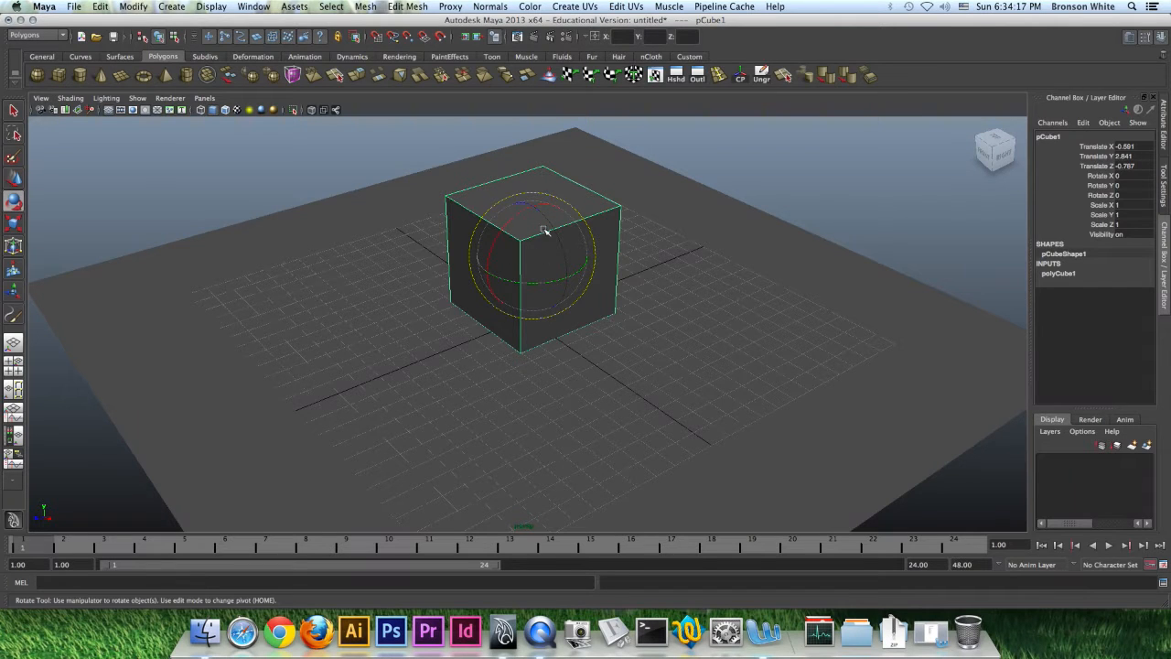
{"action": "left_click_drag", "start_coordinate": [547, 221], "coordinate": [551, 257]}
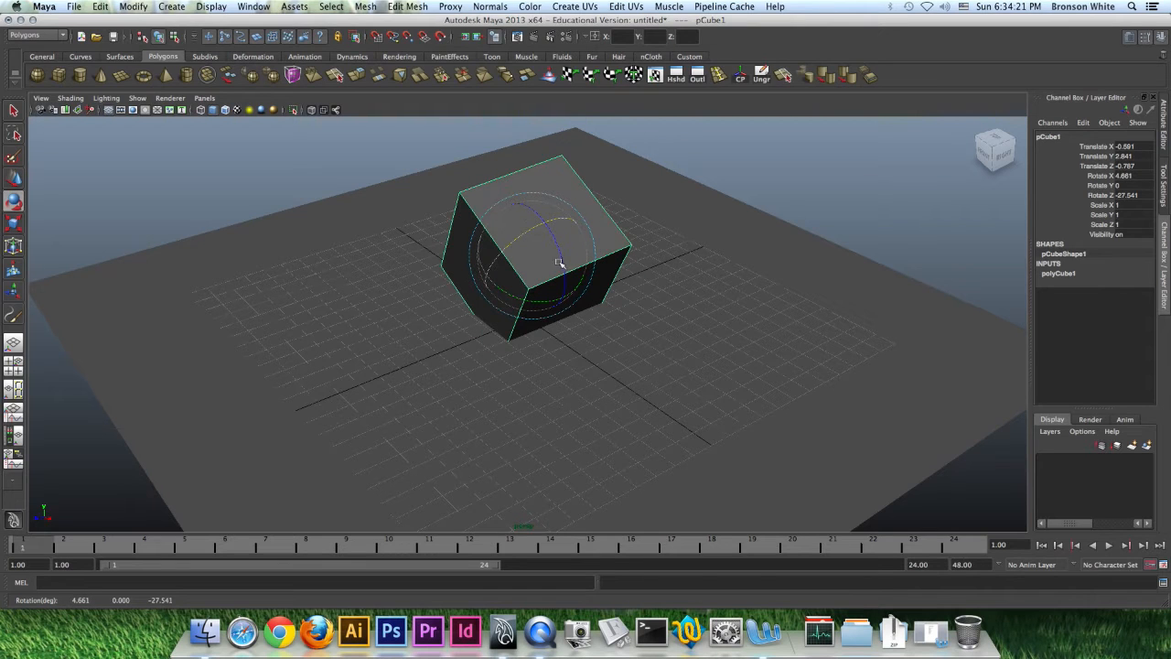
{"action": "key", "text": "z"}
{"action": "key", "text": "z"}
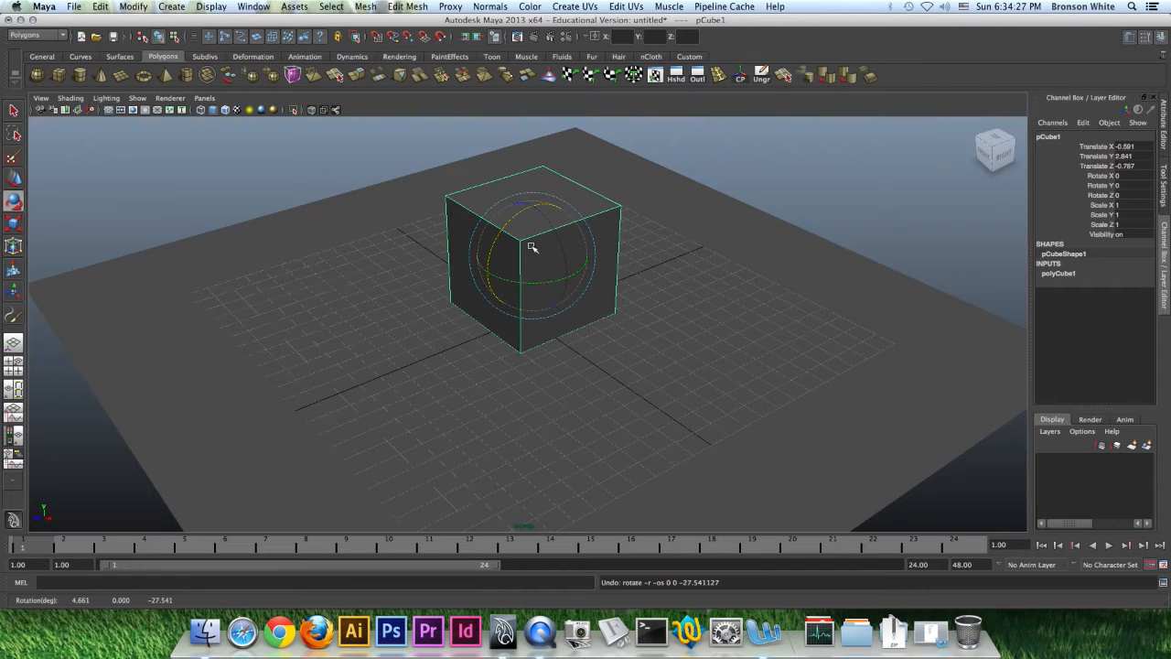
{"action": "left_click_drag", "start_coordinate": [528, 237], "coordinate": [568, 275]}
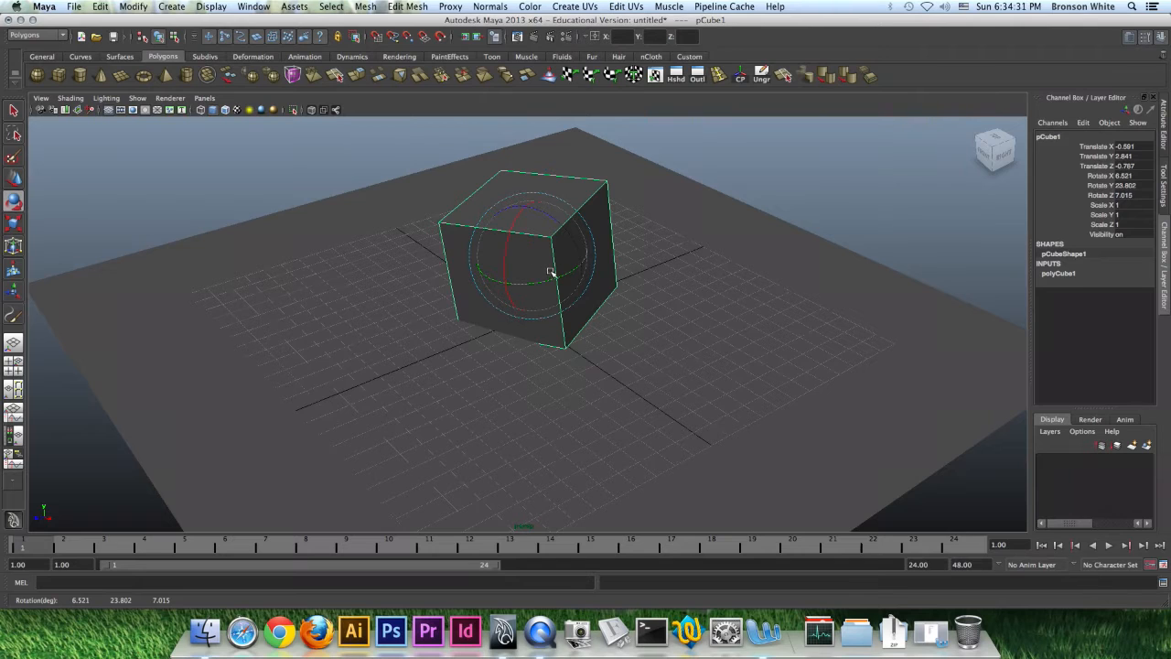
{"action": "key", "text": "ctrl+z"}
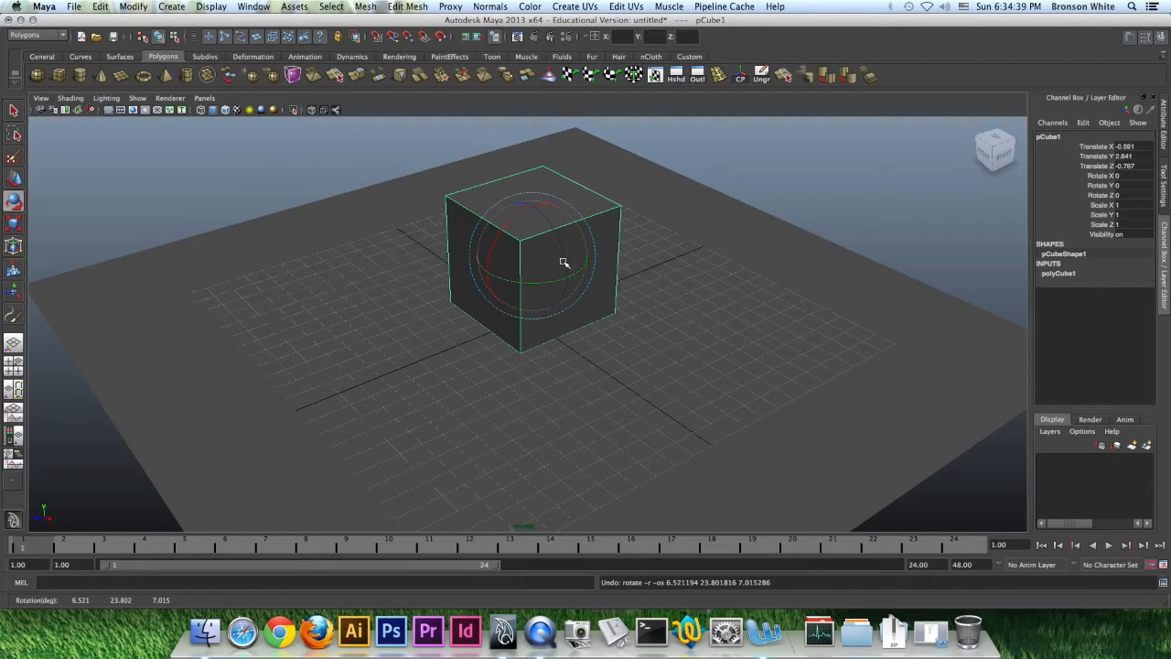
Try scaling the cube per axis to about X 1.43, Y 1.42, Z 1.44 and uniformly to about 1.49, undoing each scaling
{"action": "key", "text": "r"}
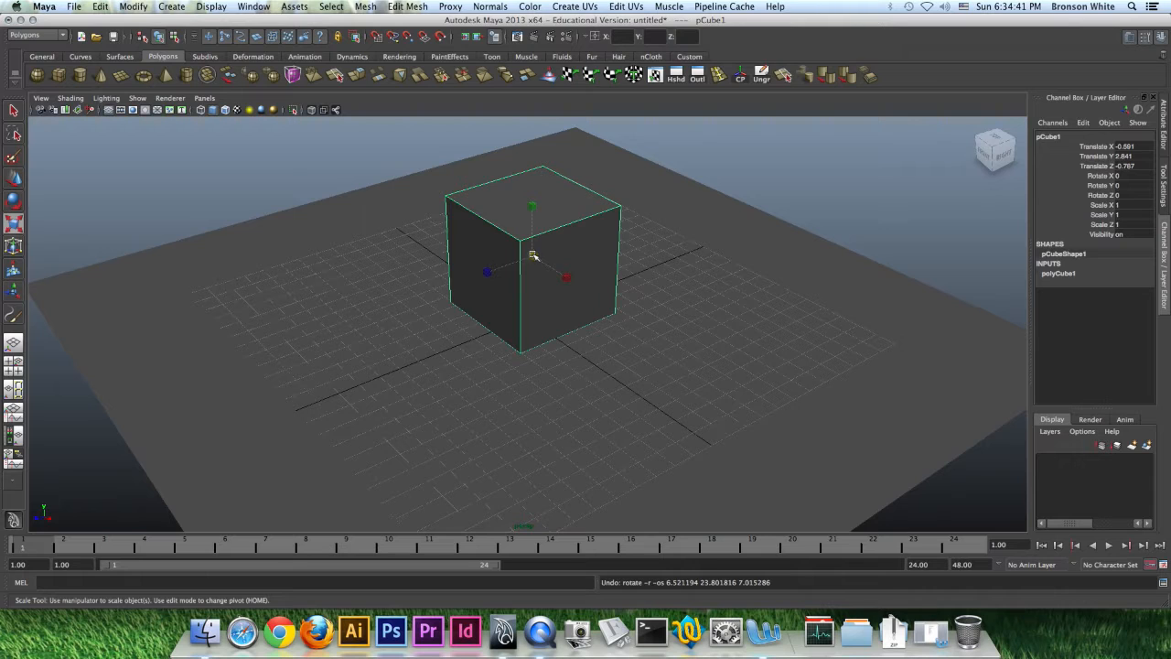
{"action": "left_click_drag", "start_coordinate": [564, 274], "coordinate": [595, 287]}
{"action": "left_click_drag", "start_coordinate": [497, 273], "coordinate": [465, 284]}
{"action": "left_click_drag", "start_coordinate": [541, 213], "coordinate": [530, 183]}
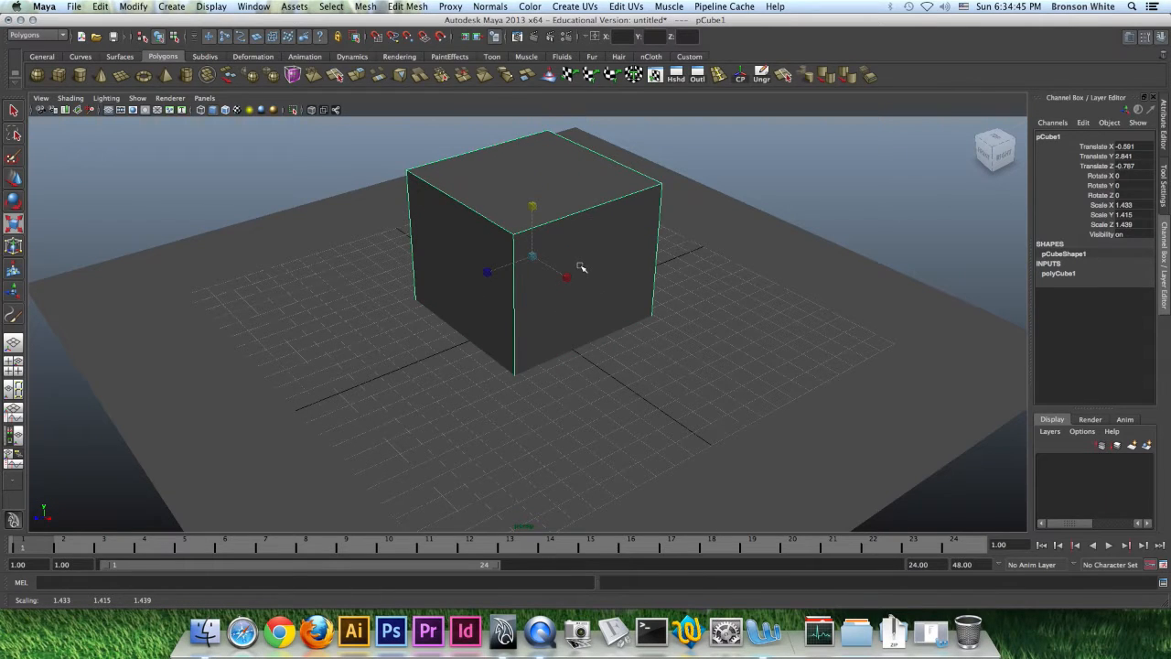
{"action": "key", "text": "z"}
{"action": "key", "text": "z"}
{"action": "key", "text": "z"}
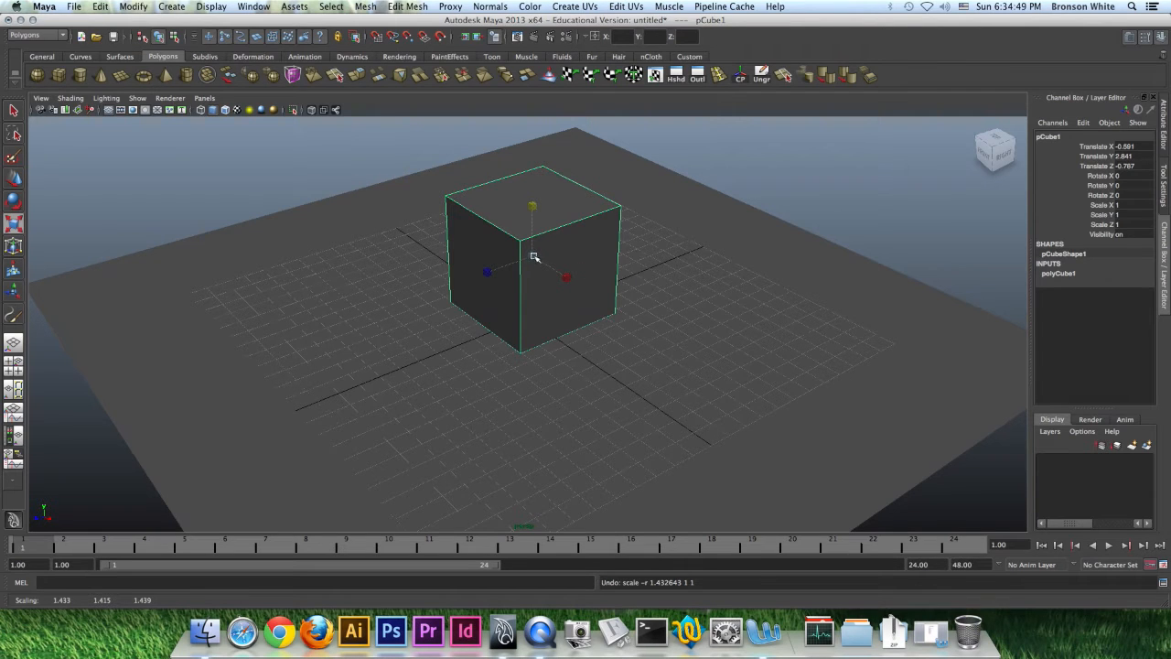
{"action": "left_click_drag", "start_coordinate": [534, 257], "coordinate": [586, 263]}
{"action": "key", "text": "ctrl+z"}
Zoom in and out on the cube, orbit around the scene, and frame the selected cube in the view
{"action": "scroll", "coordinate": [657, 290], "scroll_direction": "up", "scroll_amount": 5}
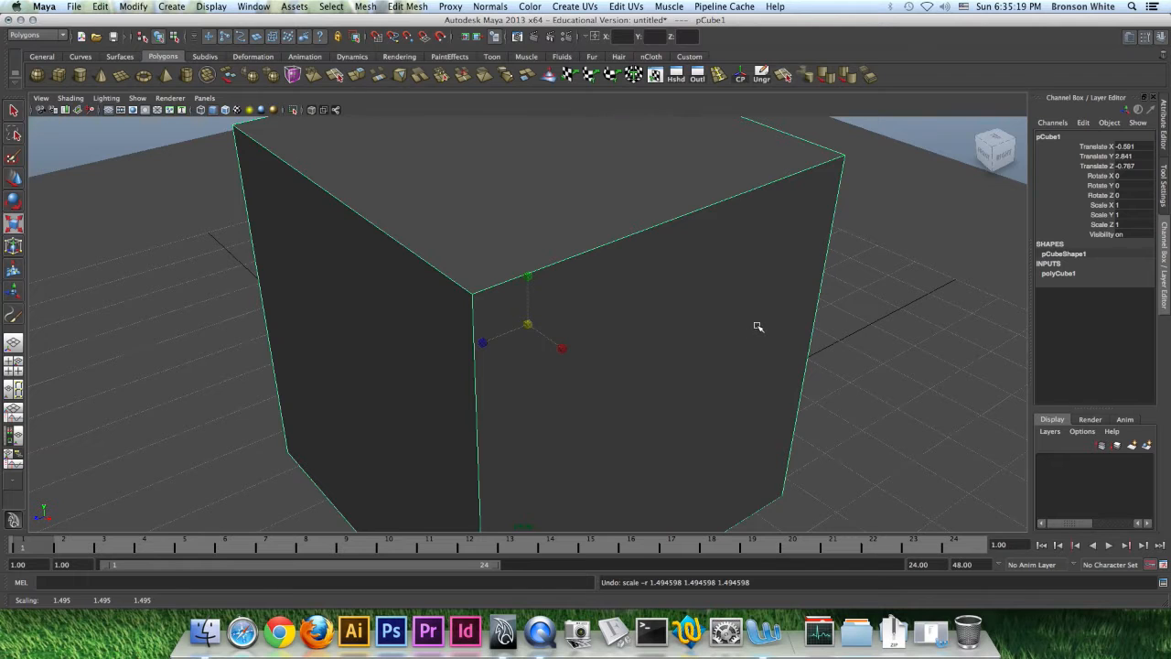
{"action": "scroll", "coordinate": [787, 316], "scroll_direction": "down", "scroll_amount": 6}
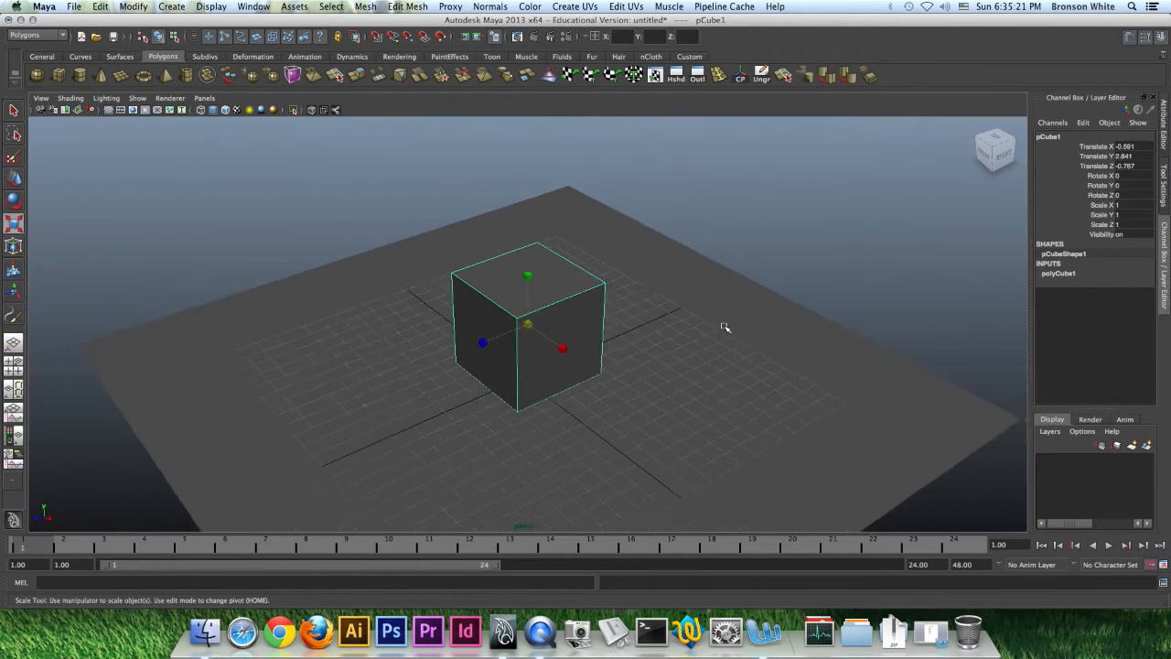
{"action": "left_click_drag", "start_coordinate": [725, 327], "coordinate": [511, 301], "text": "alt"}
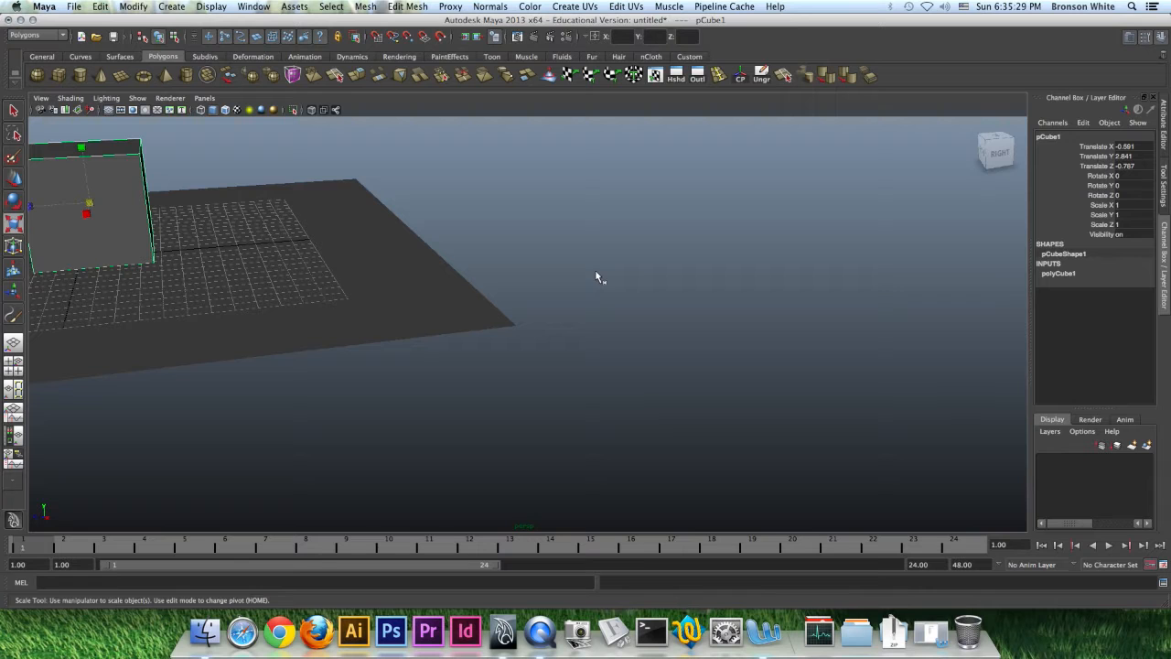
{"action": "left_click_drag", "start_coordinate": [565, 289], "coordinate": [541, 311], "text": "alt"}
{"action": "right_click_drag", "start_coordinate": [541, 311], "coordinate": [830, 235], "text": "alt"}
{"action": "left_click_drag", "start_coordinate": [831, 235], "coordinate": [562, 254], "text": "alt"}
{"action": "key", "text": "f"}
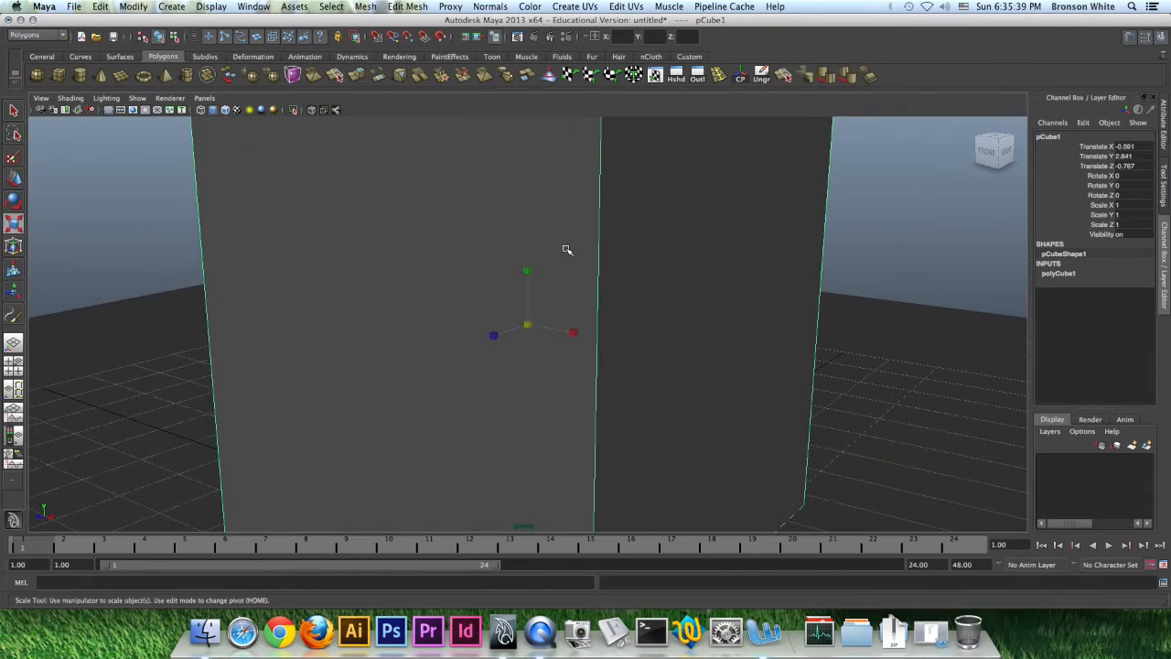
Examine the cube and plane from closer, farther, higher and lower viewpoints by orbiting and zooming around the selected cube
{"action": "right_click_drag", "start_coordinate": [610, 240], "coordinate": [424, 275], "text": "alt"}
{"action": "left_click_drag", "start_coordinate": [424, 275], "coordinate": [690, 298], "text": "alt"}
{"action": "right_click_drag", "start_coordinate": [691, 298], "coordinate": [465, 308], "text": "alt"}
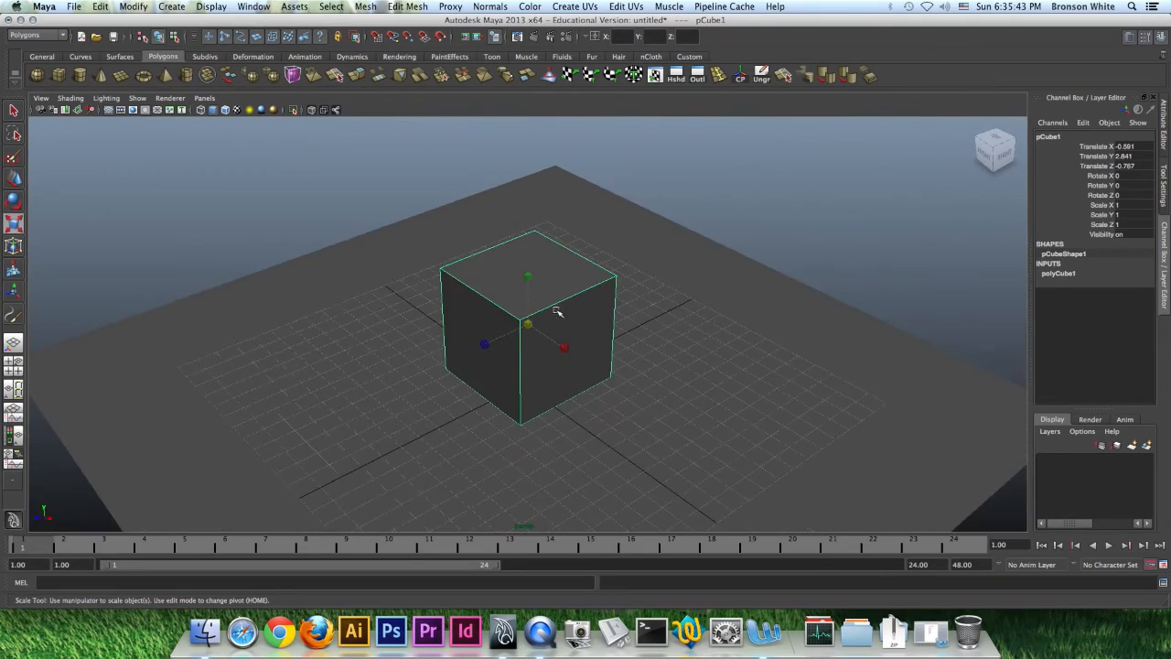
{"action": "left_click_drag", "start_coordinate": [657, 320], "coordinate": [660, 311], "text": "alt"}
{"action": "right_click_drag", "start_coordinate": [607, 337], "coordinate": [665, 337], "text": "alt"}
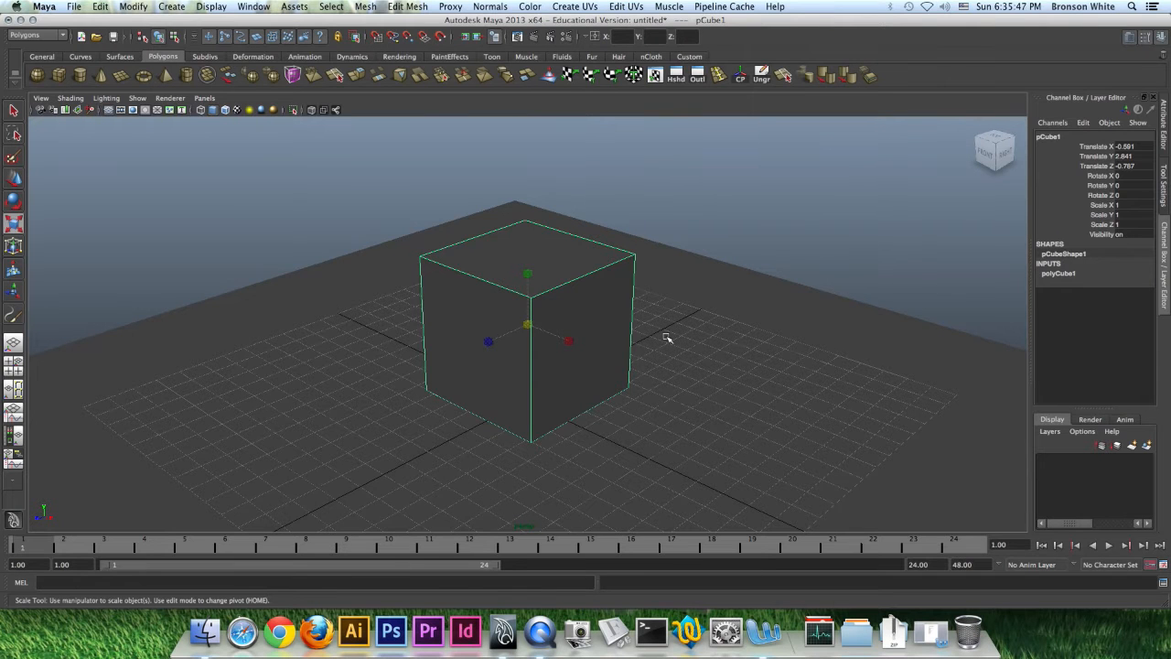
{"action": "left_click_drag", "start_coordinate": [697, 353], "coordinate": [688, 349], "text": "alt"}
{"action": "right_click_drag", "start_coordinate": [714, 347], "coordinate": [555, 337], "text": "alt"}
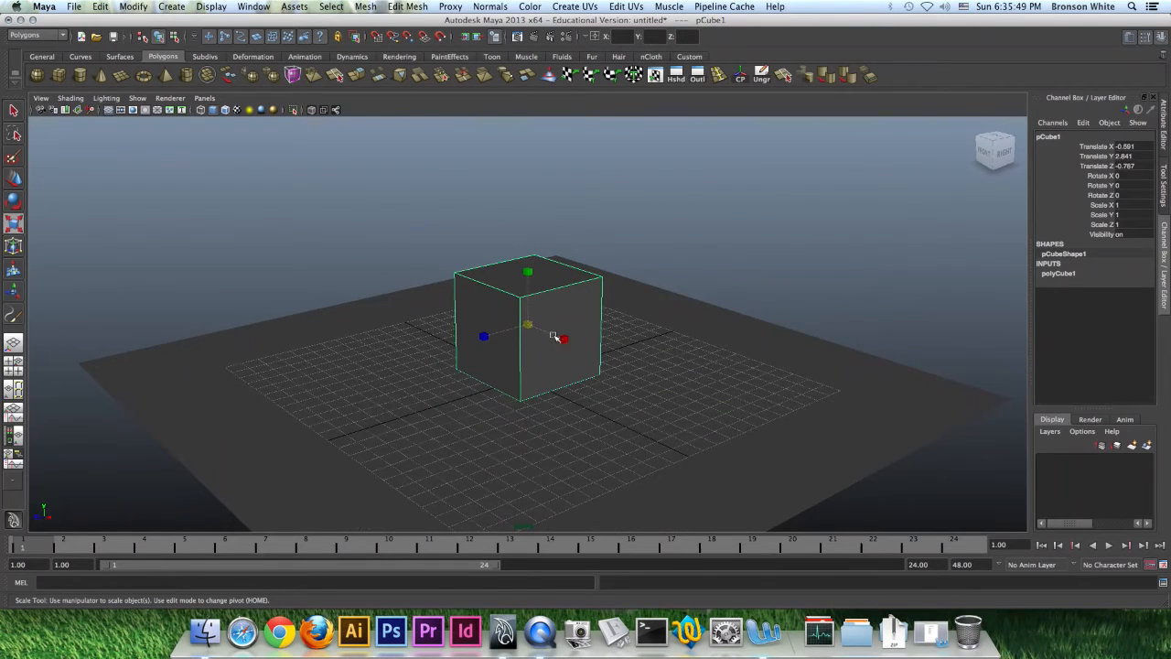
{"action": "left_click_drag", "start_coordinate": [638, 334], "coordinate": [620, 350], "text": "alt"}
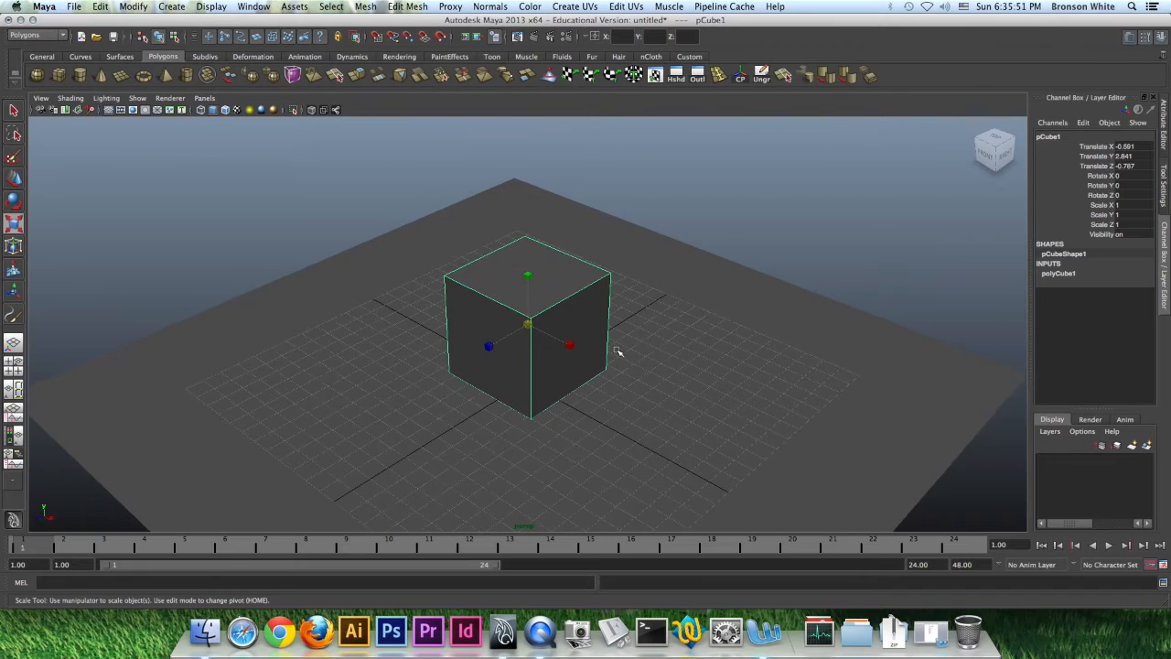
{"action": "scroll", "coordinate": [617, 351], "scroll_direction": "down", "scroll_amount": 2}
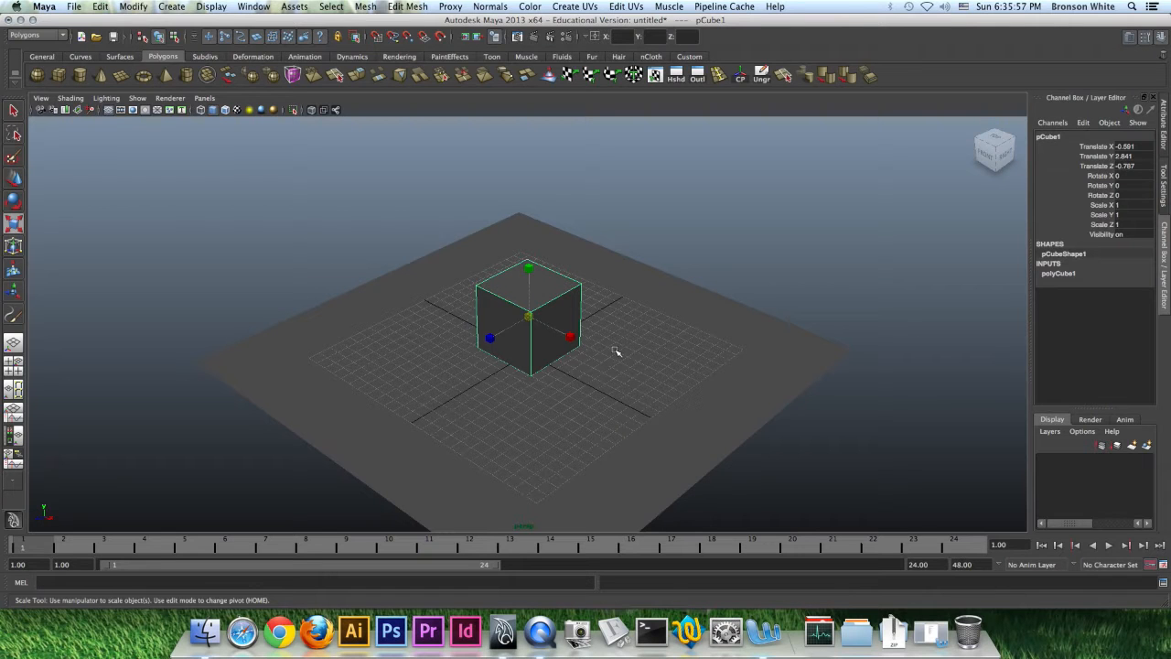
{"action": "mouse_move", "coordinate": [615, 351]}
{"action": "left_mouse_down", "text": "alt"}
{"action": "mouse_move", "coordinate": [591, 366]}
{"action": "mouse_move", "coordinate": [617, 340]}
{"action": "left_mouse_up", "text": "alt"}
{"action": "left_click_drag", "start_coordinate": [614, 359], "coordinate": [623, 355], "text": "alt"}
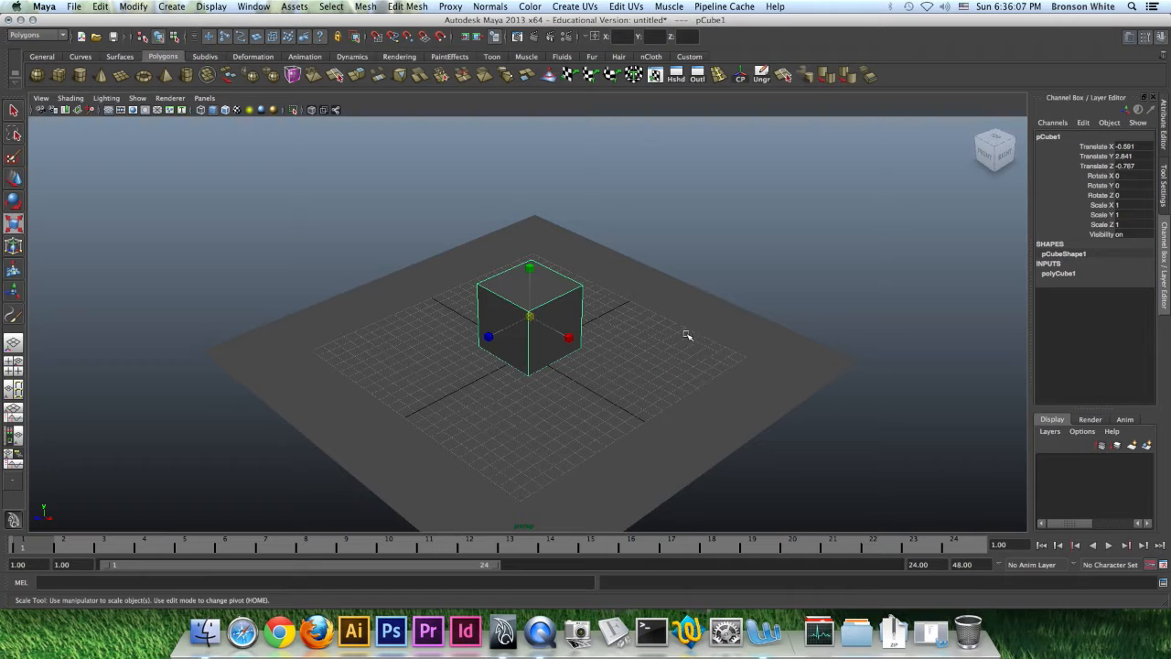
{"action": "scroll", "coordinate": [688, 336], "scroll_direction": "up", "scroll_amount": 5}
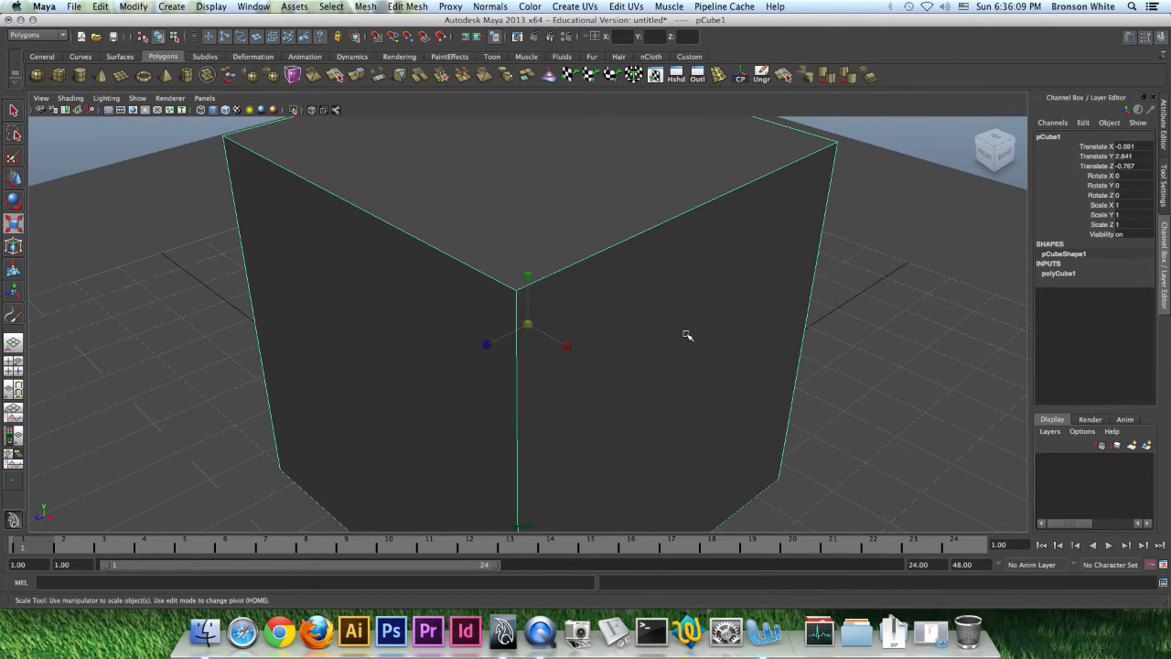
{"action": "right_click_drag", "start_coordinate": [744, 308], "coordinate": [302, 315], "text": "alt"}
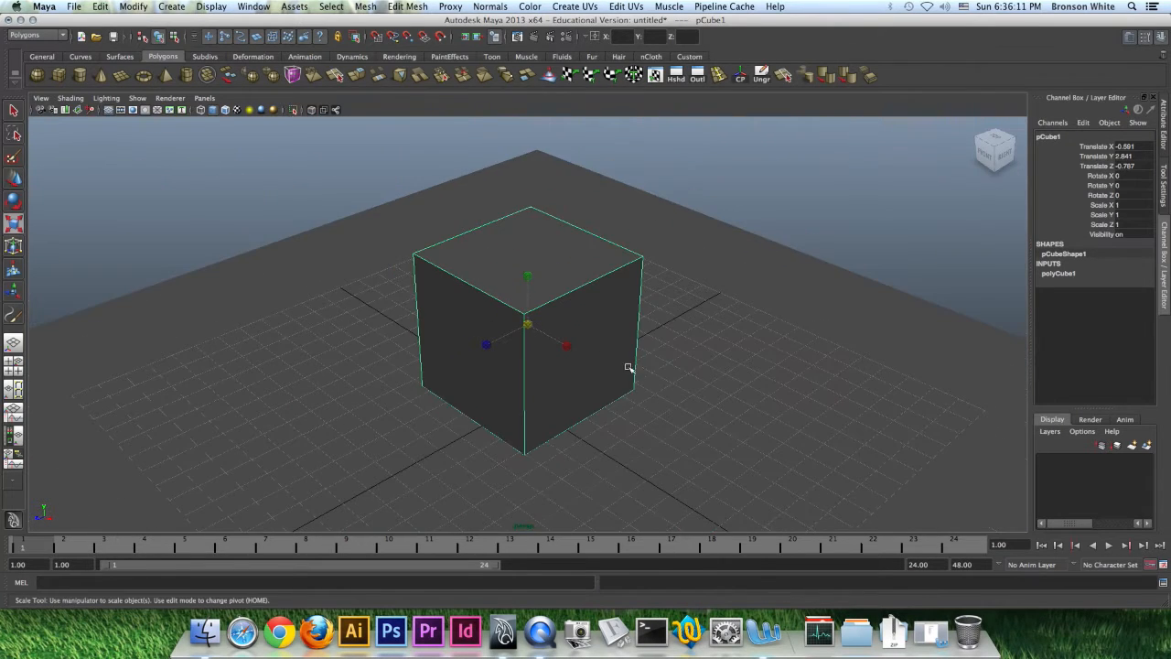
{"action": "right_click_drag", "start_coordinate": [635, 366], "coordinate": [471, 352], "text": "alt"}
{"action": "left_click_drag", "start_coordinate": [592, 356], "coordinate": [596, 343], "text": "alt"}
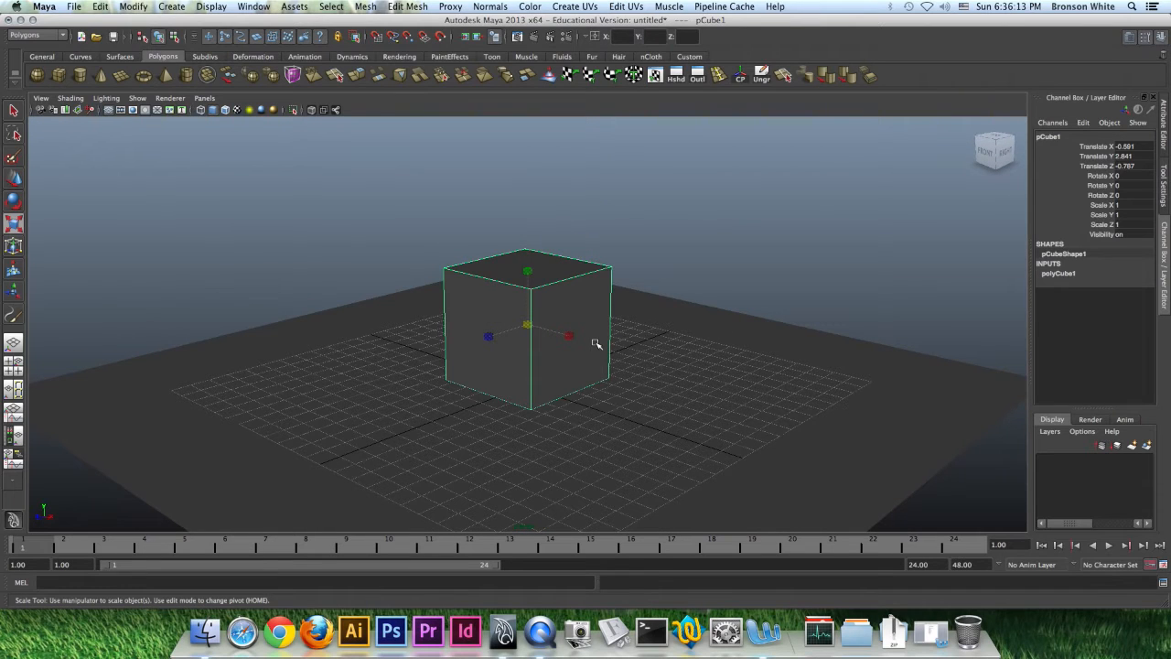
Add the plane to the cube selection, group both objects, ungroup them, and clear the selection
{"action": "left_click", "coordinate": [759, 379]}
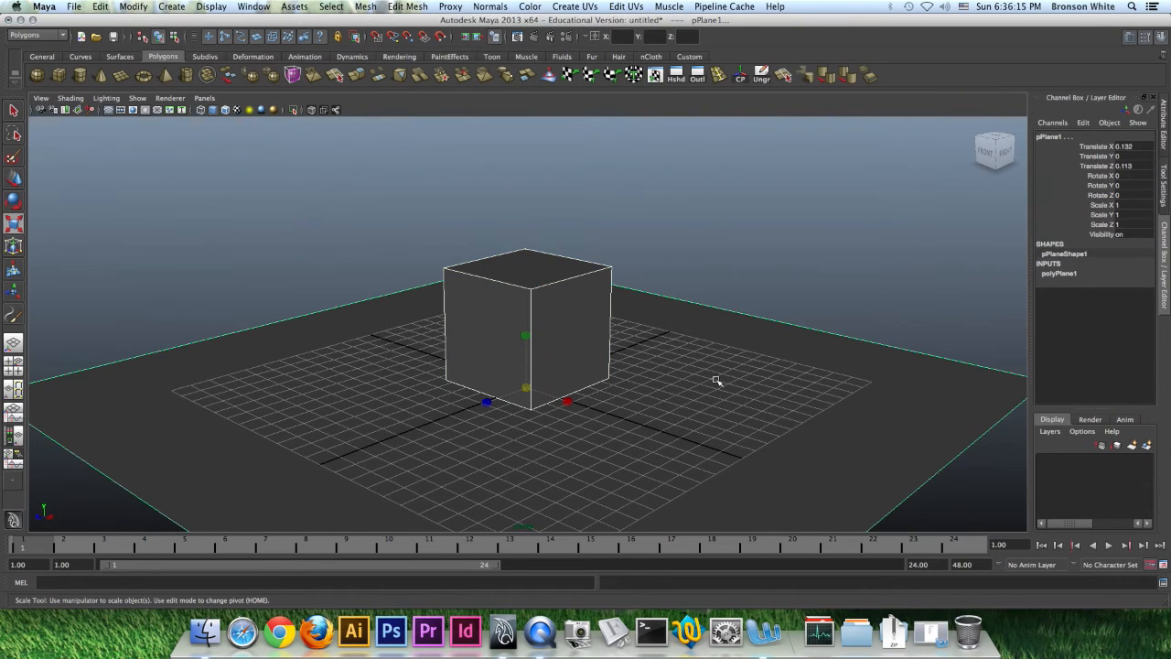
{"action": "key", "text": "ctrl+g"}
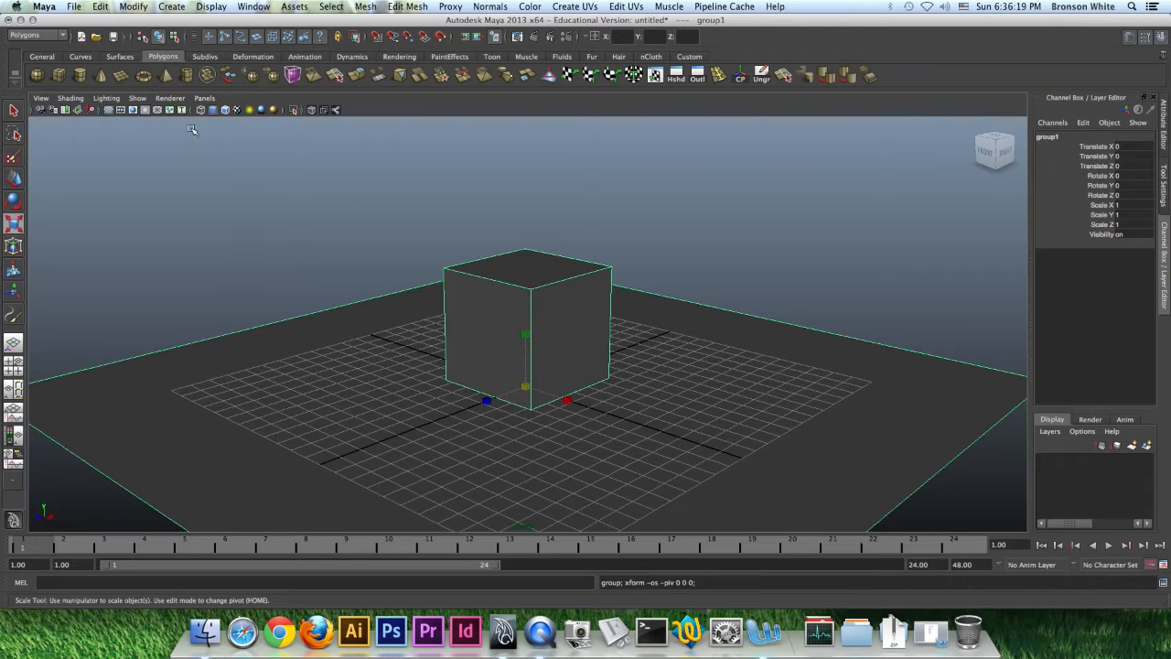
{"action": "left_click", "coordinate": [101, 6]}
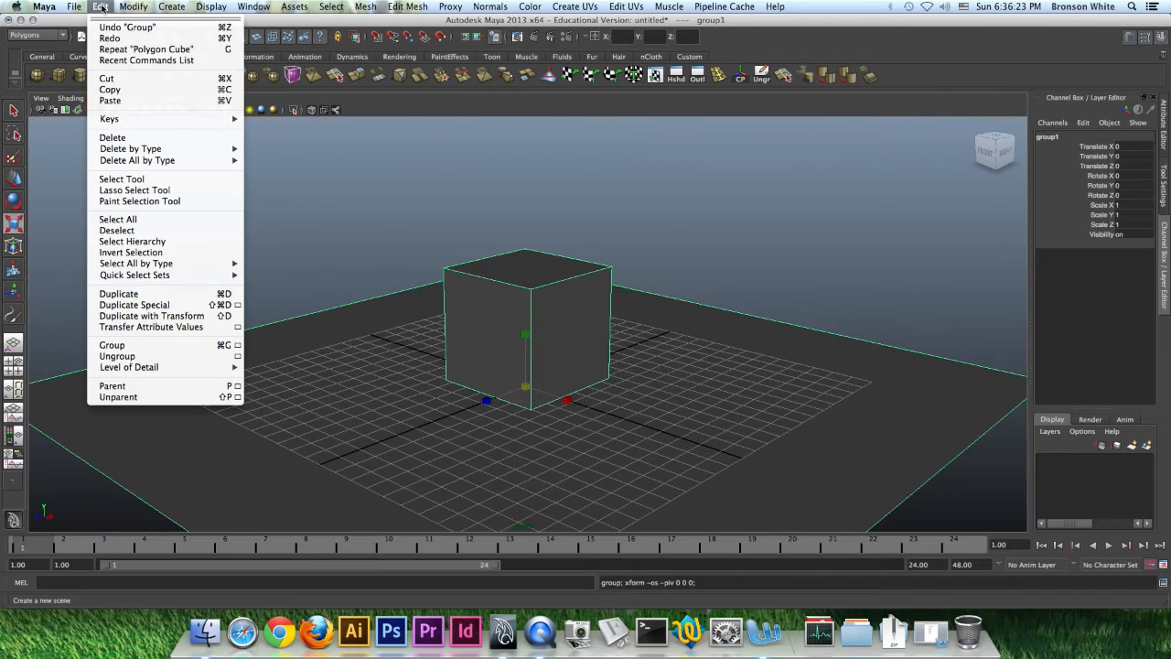
{"action": "left_click", "coordinate": [156, 356]}
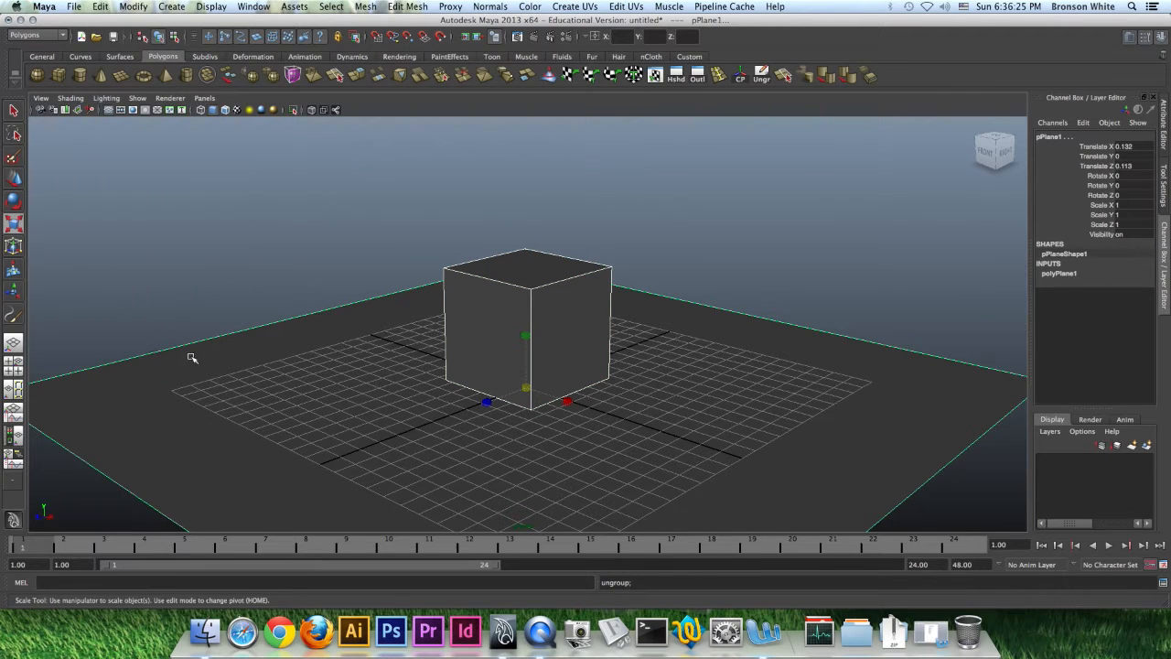
{"action": "left_click", "coordinate": [745, 255]}
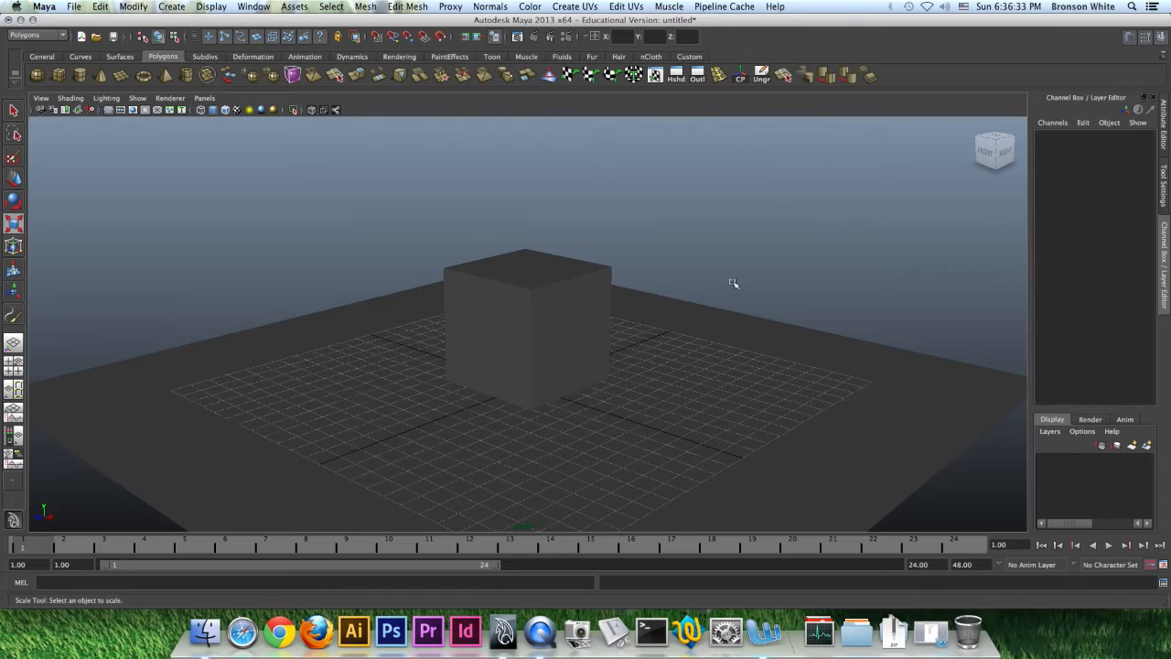
Scale the cube uniformly to about 2.57, and stretch it to about 5.99 in X and 4.75 in Z
{"action": "left_click", "coordinate": [580, 331]}
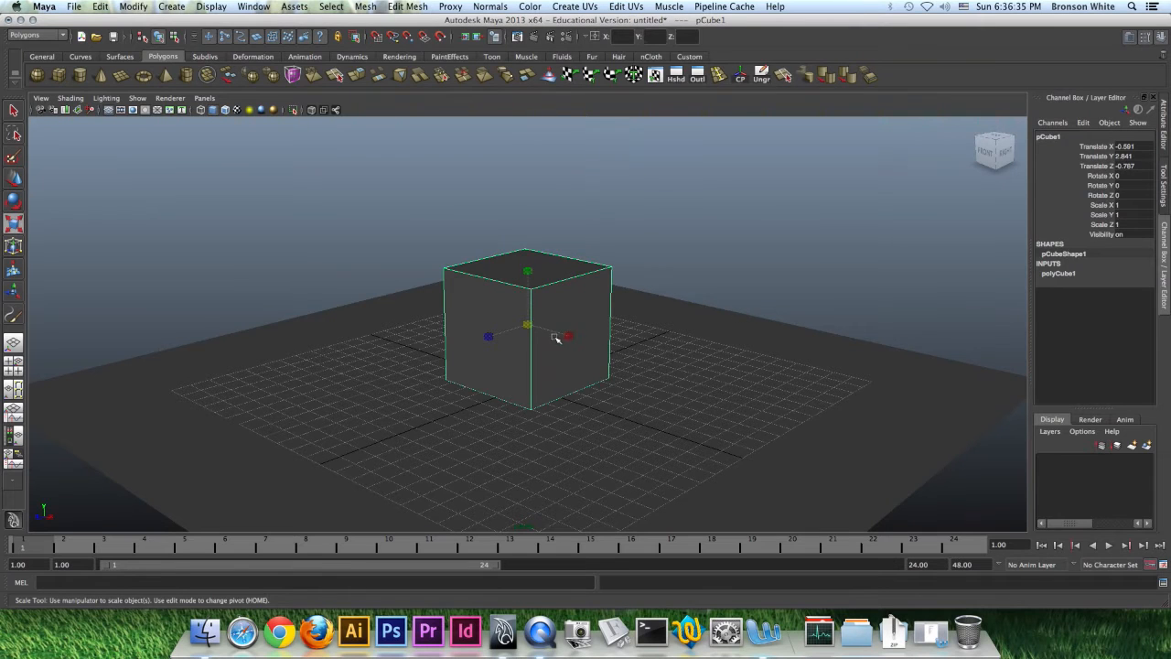
{"action": "left_click_drag", "start_coordinate": [528, 324], "coordinate": [686, 329]}
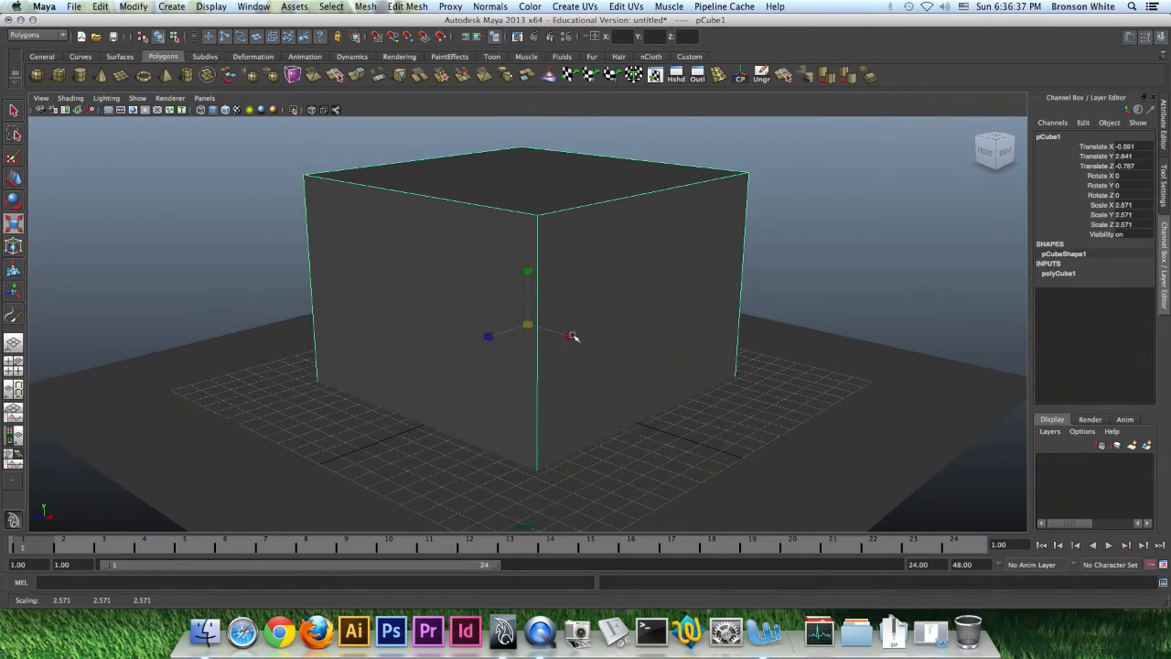
{"action": "left_click_drag", "start_coordinate": [573, 338], "coordinate": [630, 352]}
{"action": "left_click_drag", "start_coordinate": [491, 338], "coordinate": [450, 359]}
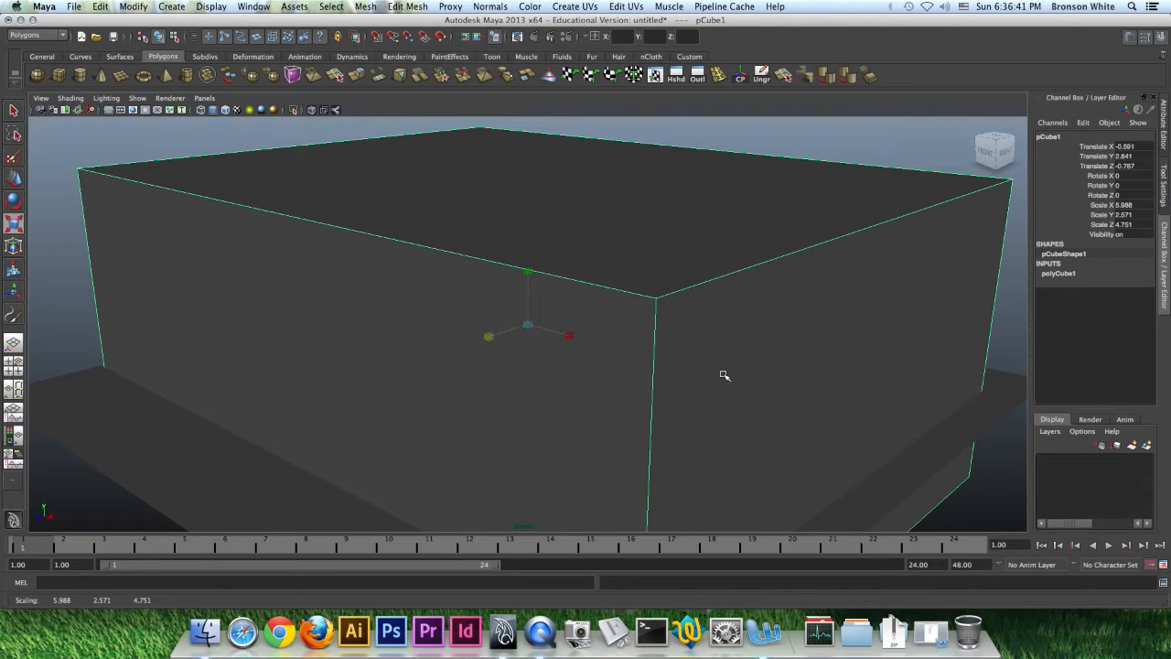
Try a redo, and undo the cube's Z, X and uniform scalings
{"action": "key", "text": "shift+z"}
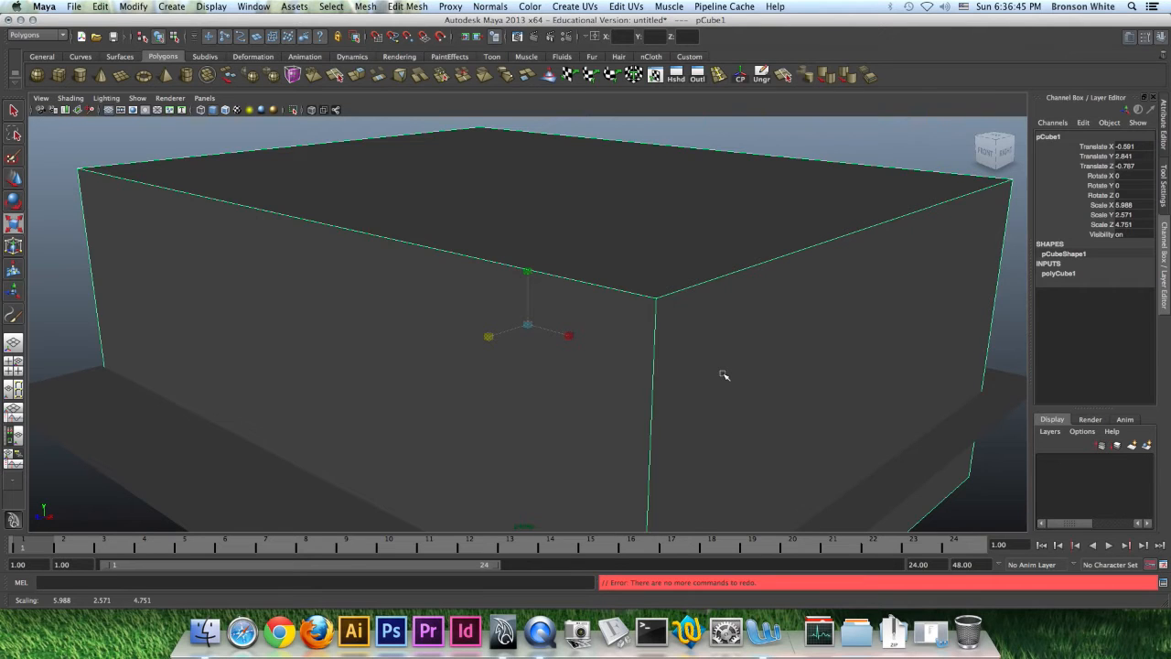
{"action": "key", "text": "z"}
{"action": "key", "text": "z"}
{"action": "key", "text": "z"}
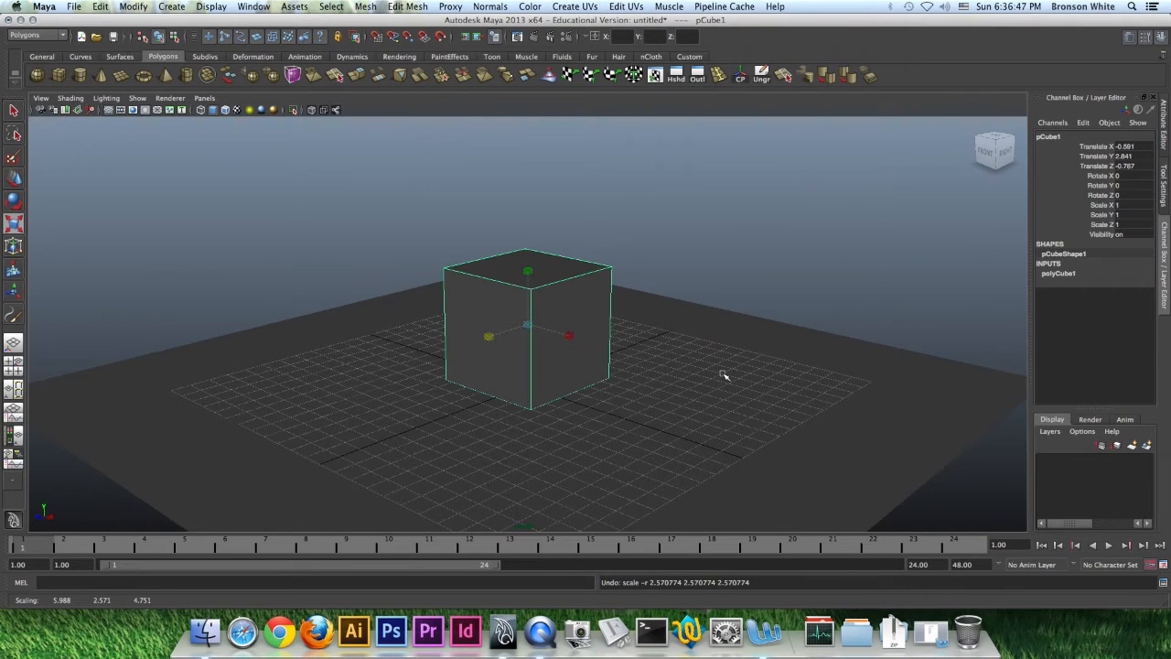
Redo the cube's three scalings, and undo all three again
{"action": "key", "text": "shift+z"}
{"action": "key", "text": "shift+z"}
{"action": "key", "text": "shift+z"}
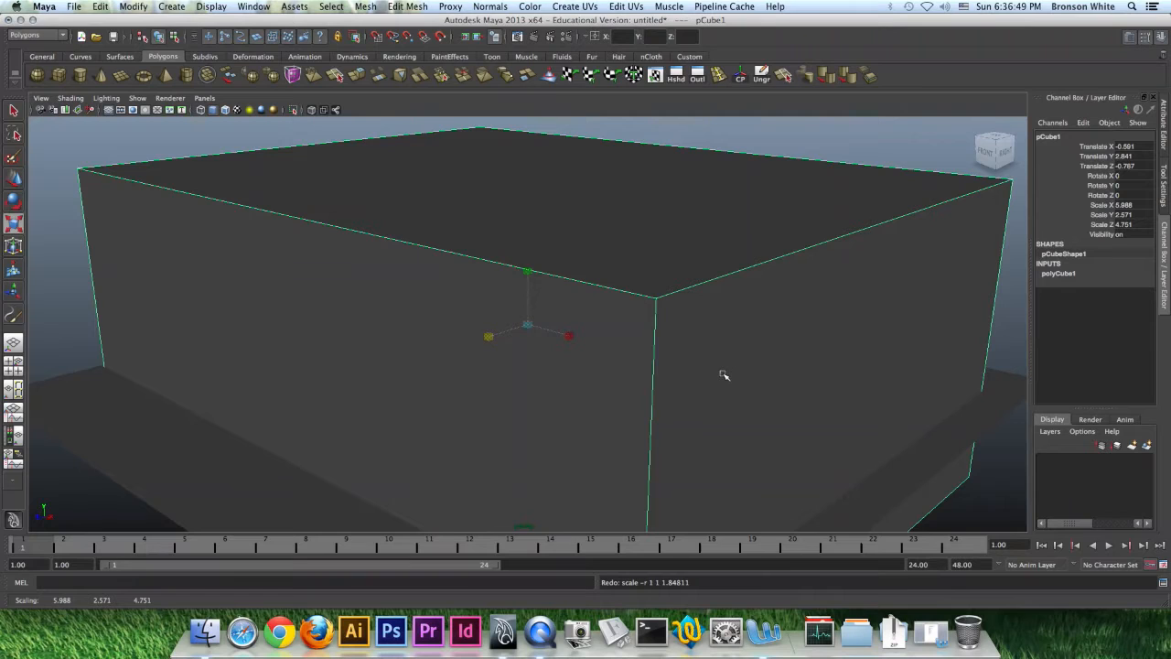
{"action": "key", "text": "z"}
{"action": "key", "text": "z"}
{"action": "key", "text": "z"}
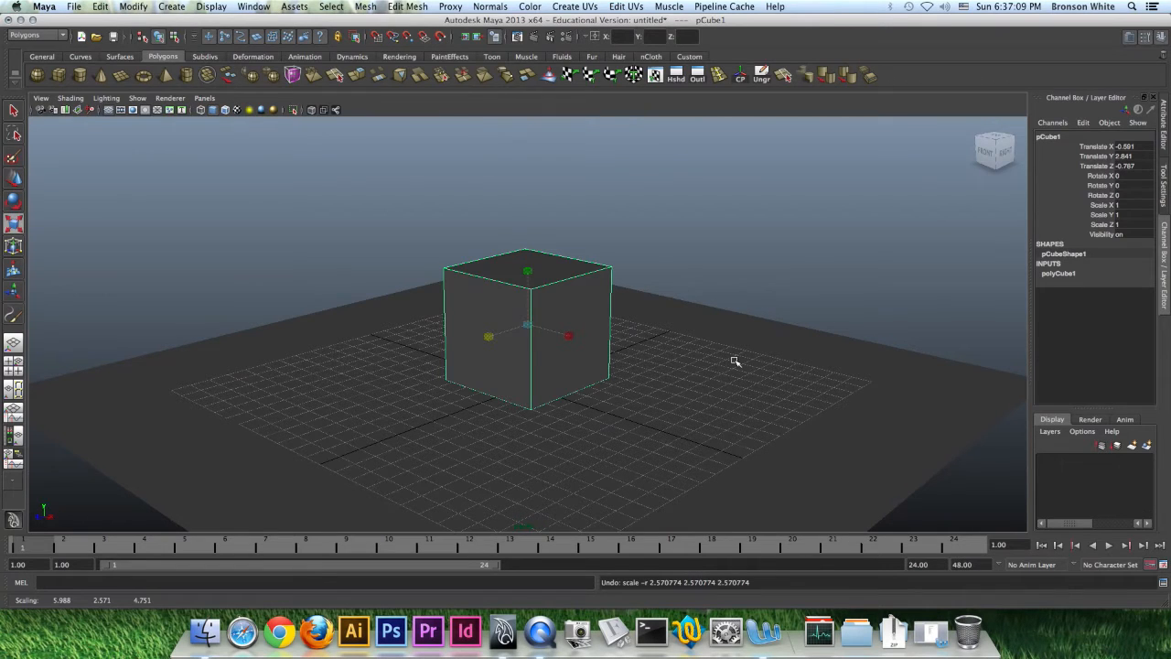
Try duplicating the cube and moving the copy in X to about 7.5, and undo both changes
{"action": "left_click_drag", "start_coordinate": [758, 332], "coordinate": [721, 360], "text": "alt"}
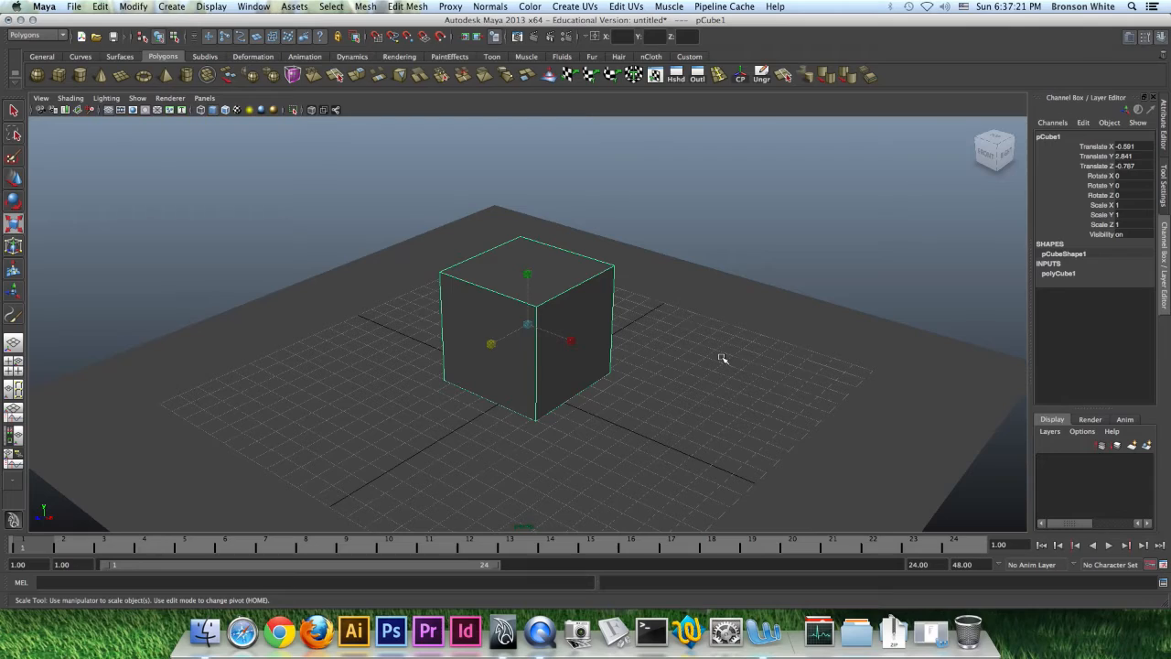
{"action": "left_click_drag", "start_coordinate": [683, 387], "coordinate": [649, 369], "text": "alt"}
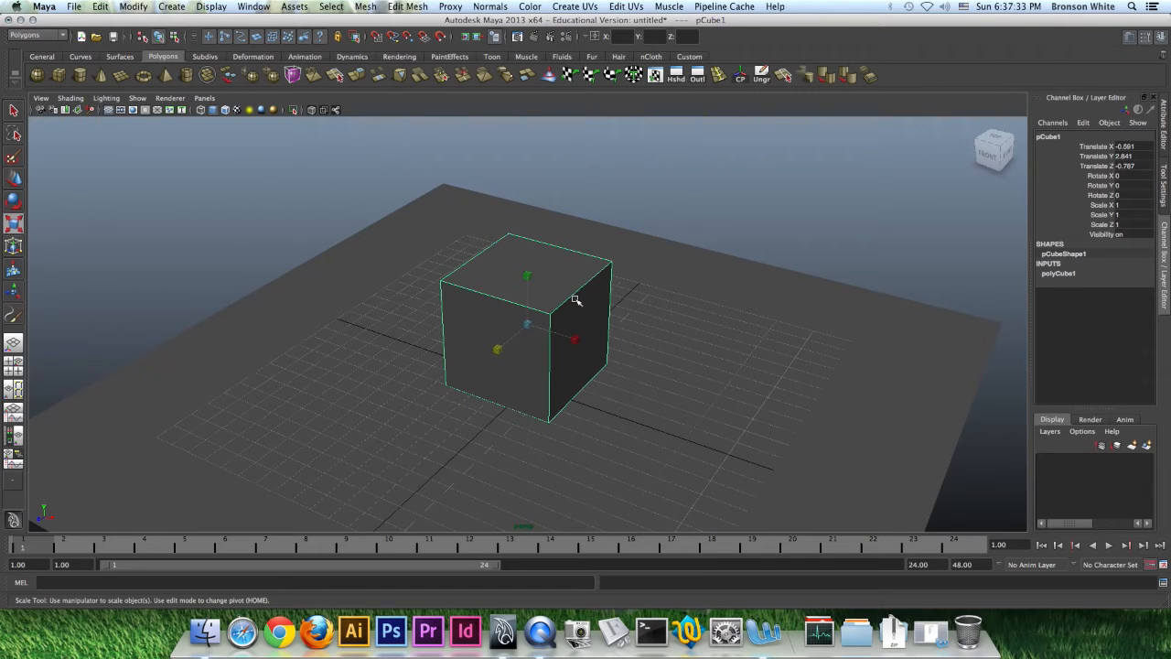
{"action": "left_click_drag", "start_coordinate": [653, 372], "coordinate": [674, 364], "text": "alt"}
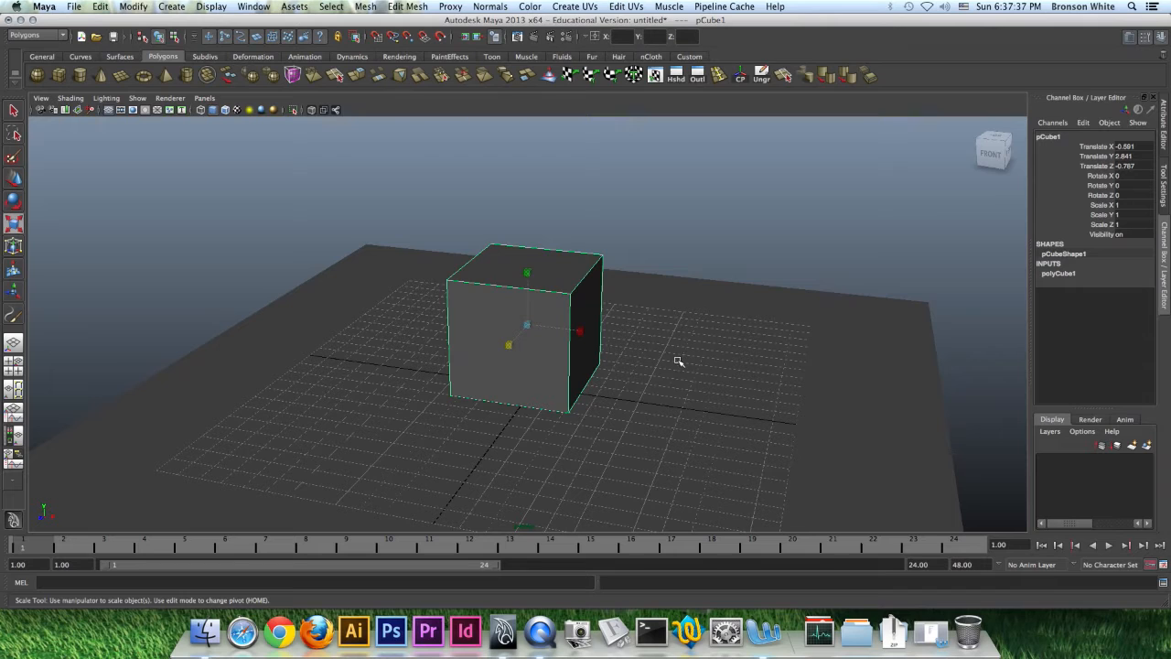
{"action": "key", "text": "ctrl+d"}
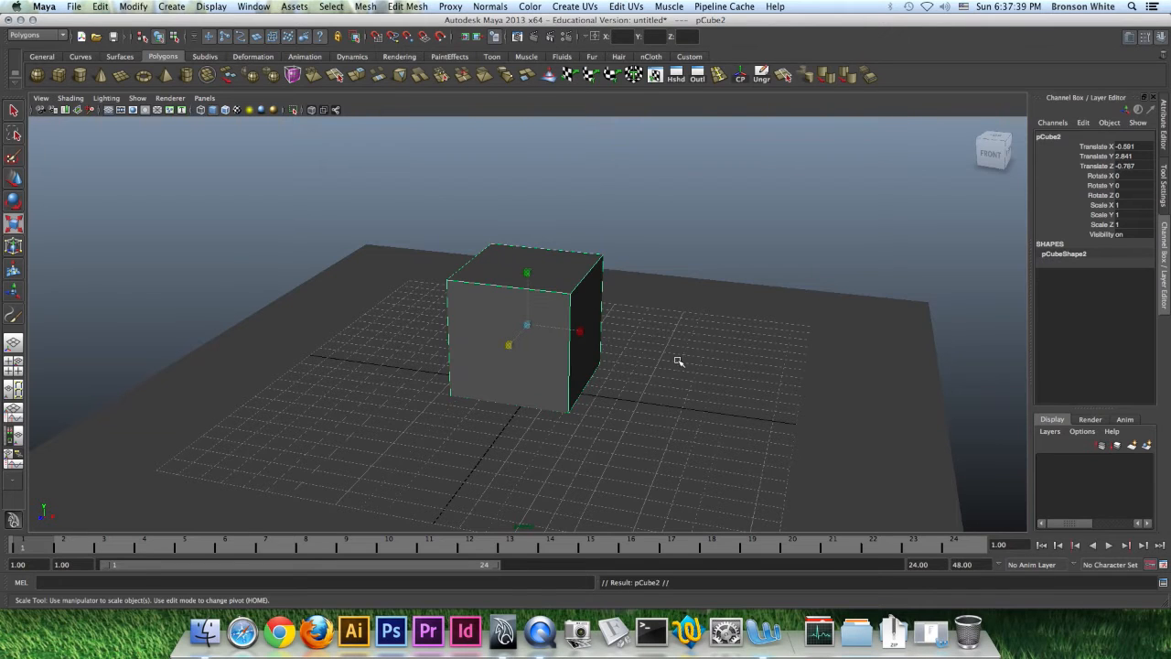
{"action": "key", "text": "w"}
{"action": "left_click_drag", "start_coordinate": [574, 332], "coordinate": [743, 366]}
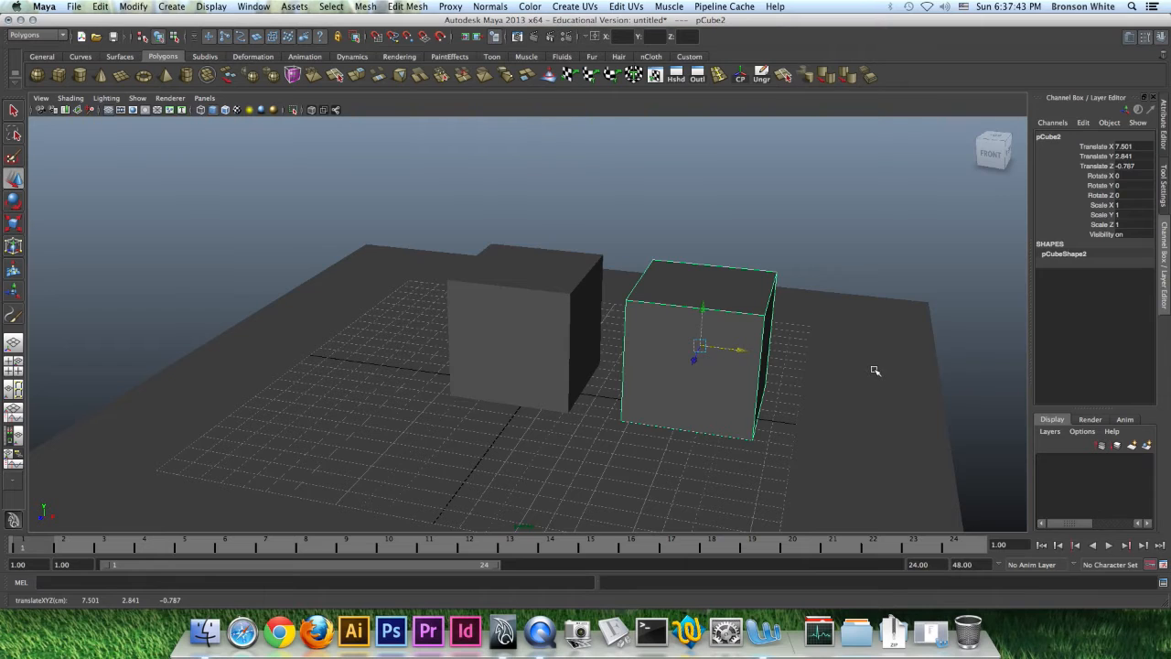
{"action": "key", "text": "ctrl+z"}
{"action": "key", "text": "ctrl+z"}
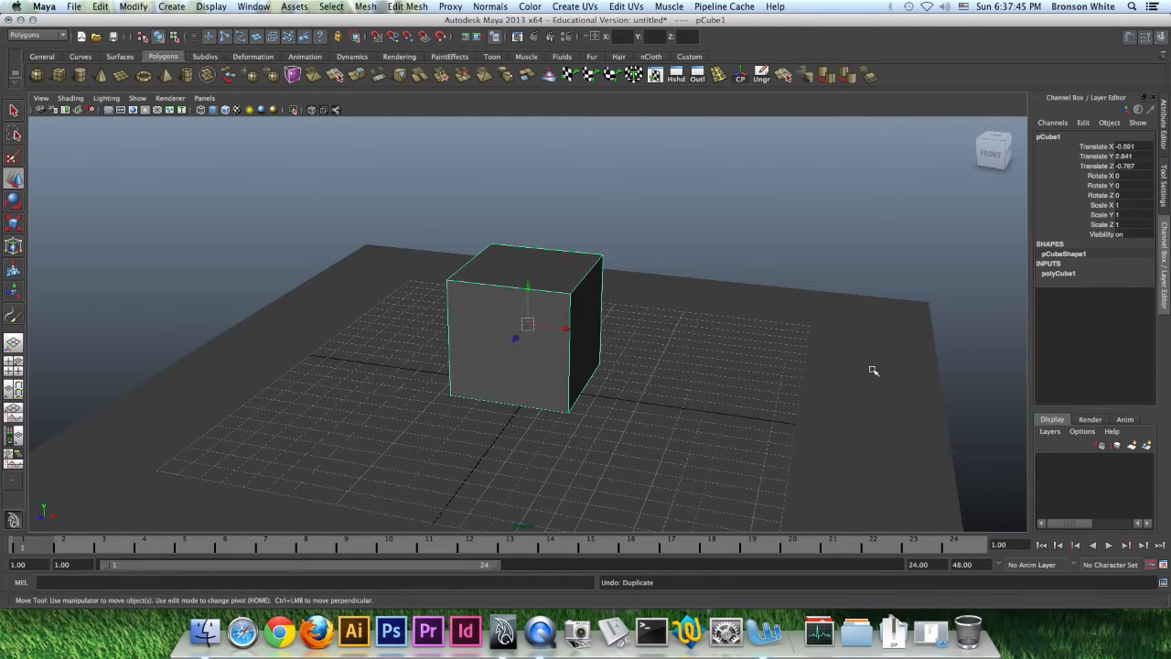
Duplicate the cube once more with the copy moved in X to about 7.88, and undo the move and duplication
{"action": "key", "text": "ctrl+d"}
{"action": "left_click_drag", "start_coordinate": [569, 332], "coordinate": [783, 359]}
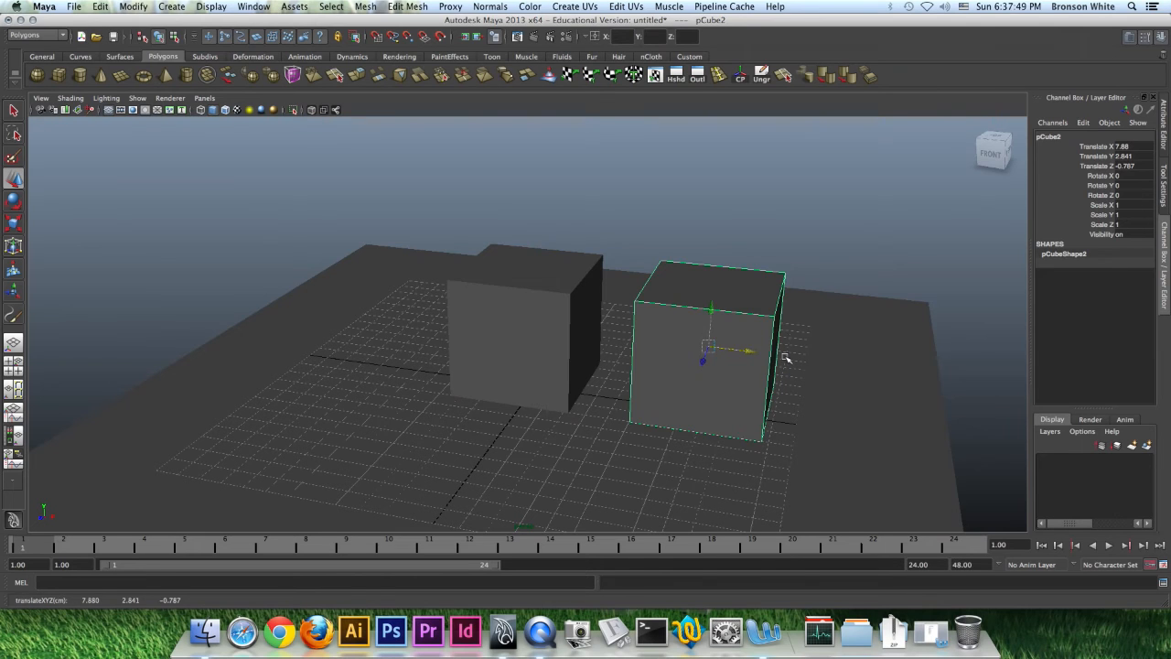
{"action": "key", "text": "ctrl+z"}
{"action": "key", "text": "ctrl+z"}
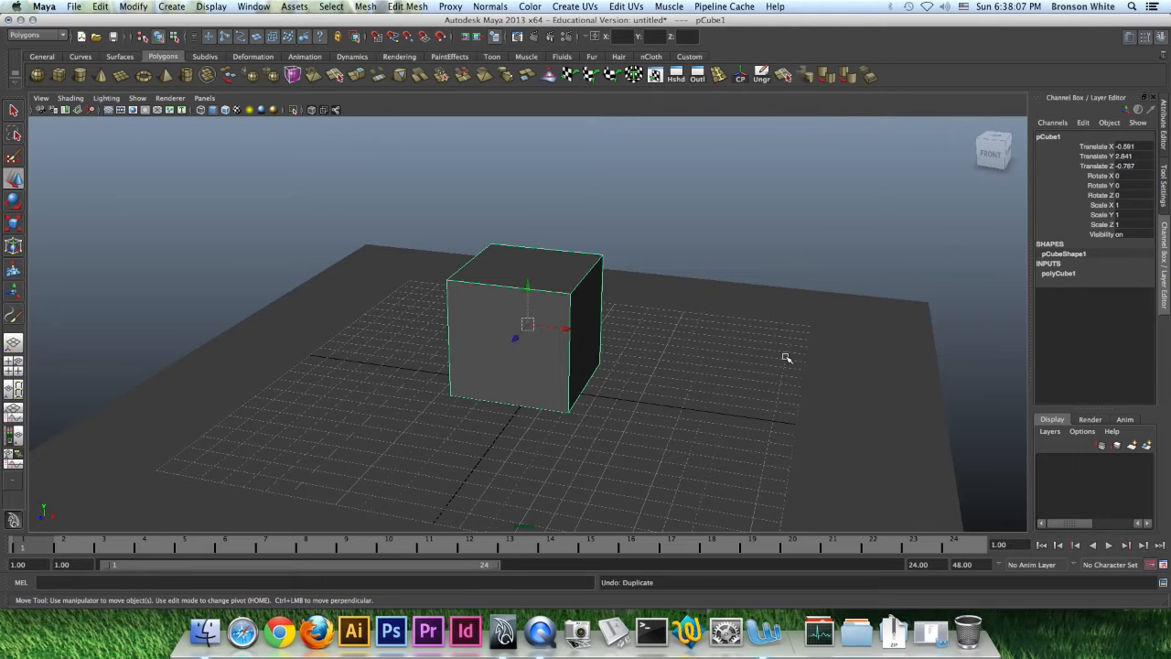
Practise orbiting, zooming and panning the perspective view around the cube and plane
{"action": "left_click_drag", "start_coordinate": [784, 358], "coordinate": [751, 369], "text": "alt"}
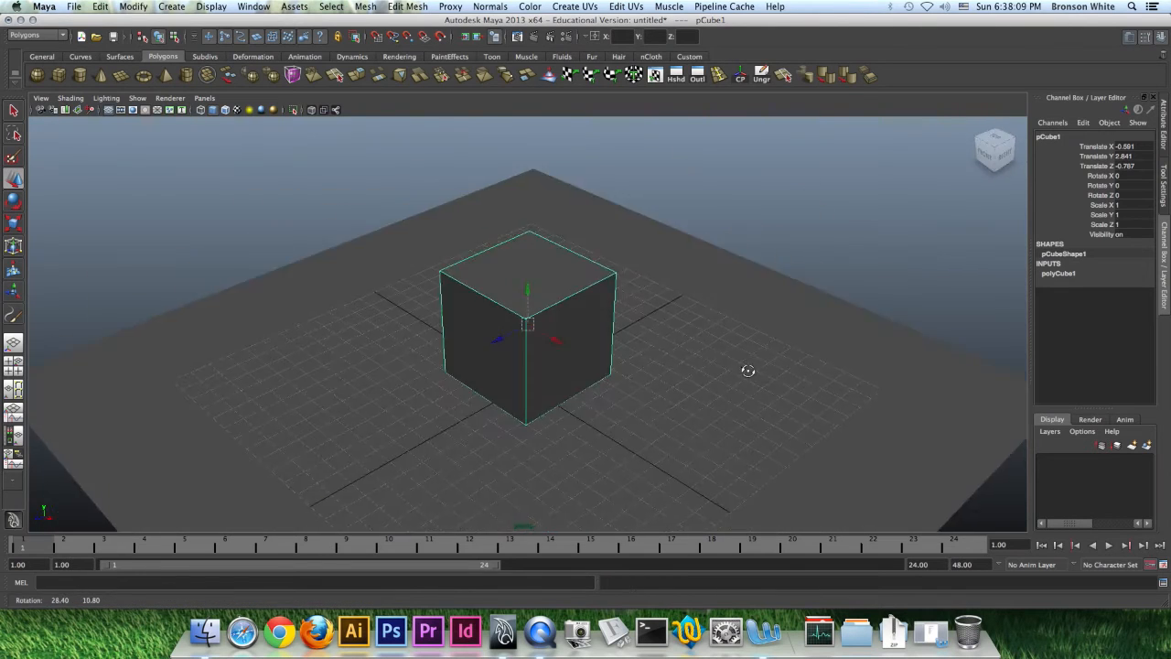
{"action": "scroll", "coordinate": [757, 362], "scroll_direction": "up", "scroll_amount": 5}
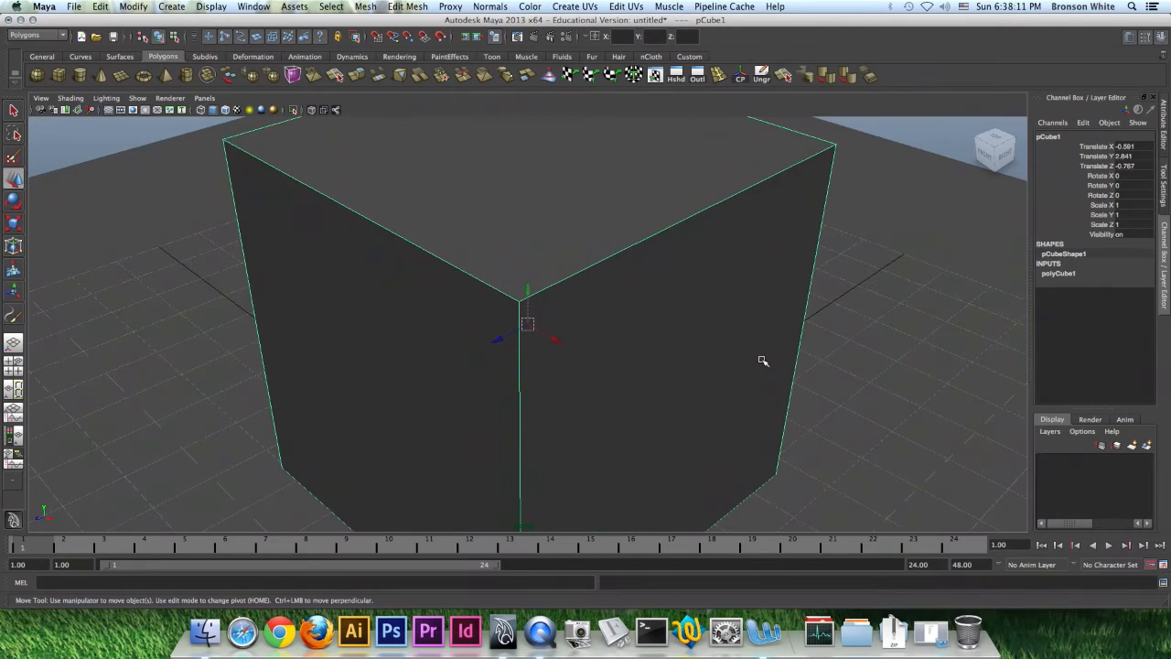
{"action": "scroll", "coordinate": [575, 340], "scroll_direction": "down", "scroll_amount": 8}
{"action": "left_click_drag", "start_coordinate": [640, 385], "coordinate": [690, 387], "text": "alt"}
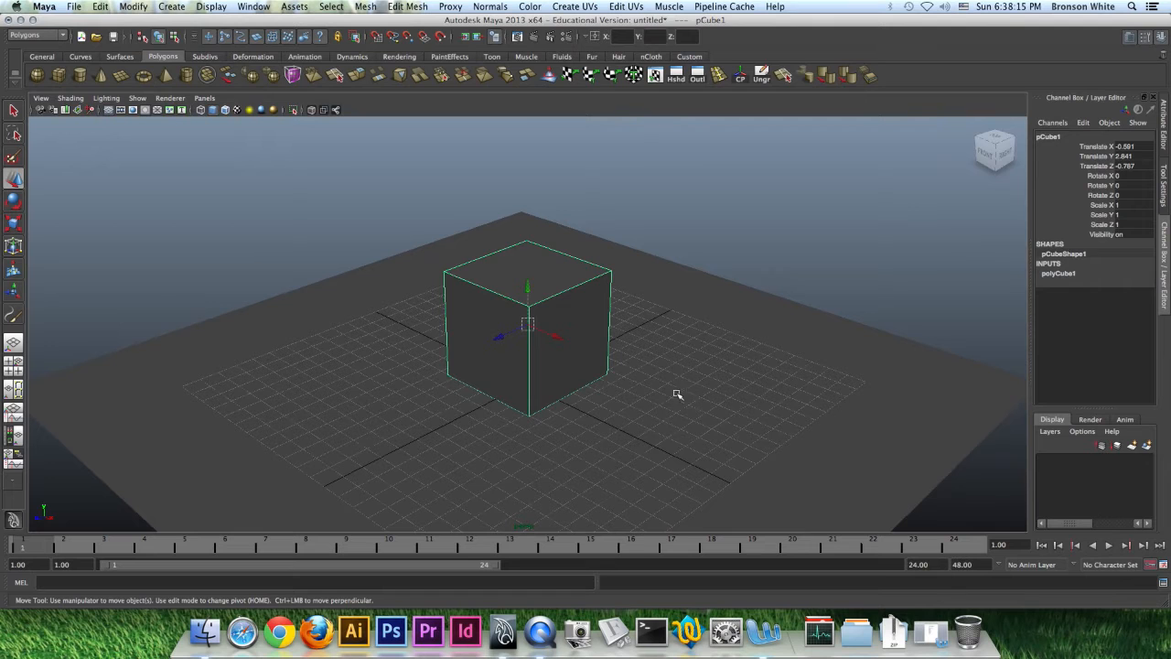
{"action": "mouse_move", "coordinate": [722, 374]}
{"action": "left_mouse_down", "text": "alt"}
{"action": "mouse_move", "coordinate": [701, 366]}
{"action": "mouse_move", "coordinate": [684, 387]}
{"action": "mouse_move", "coordinate": [705, 372]}
{"action": "mouse_move", "coordinate": [724, 320]}
{"action": "mouse_move", "coordinate": [664, 367]}
{"action": "mouse_move", "coordinate": [612, 366]}
{"action": "mouse_move", "coordinate": [672, 366]}
{"action": "mouse_move", "coordinate": [580, 332]}
{"action": "left_mouse_up", "text": "alt"}
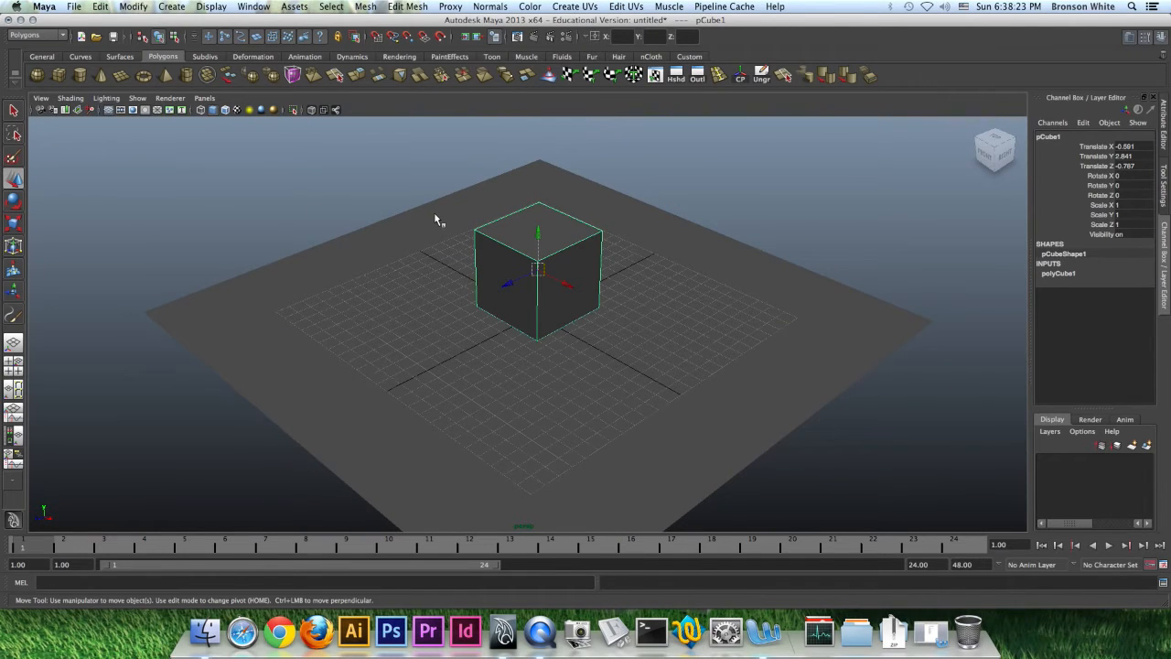
{"action": "right_click_drag", "start_coordinate": [552, 261], "coordinate": [705, 262], "text": "alt"}
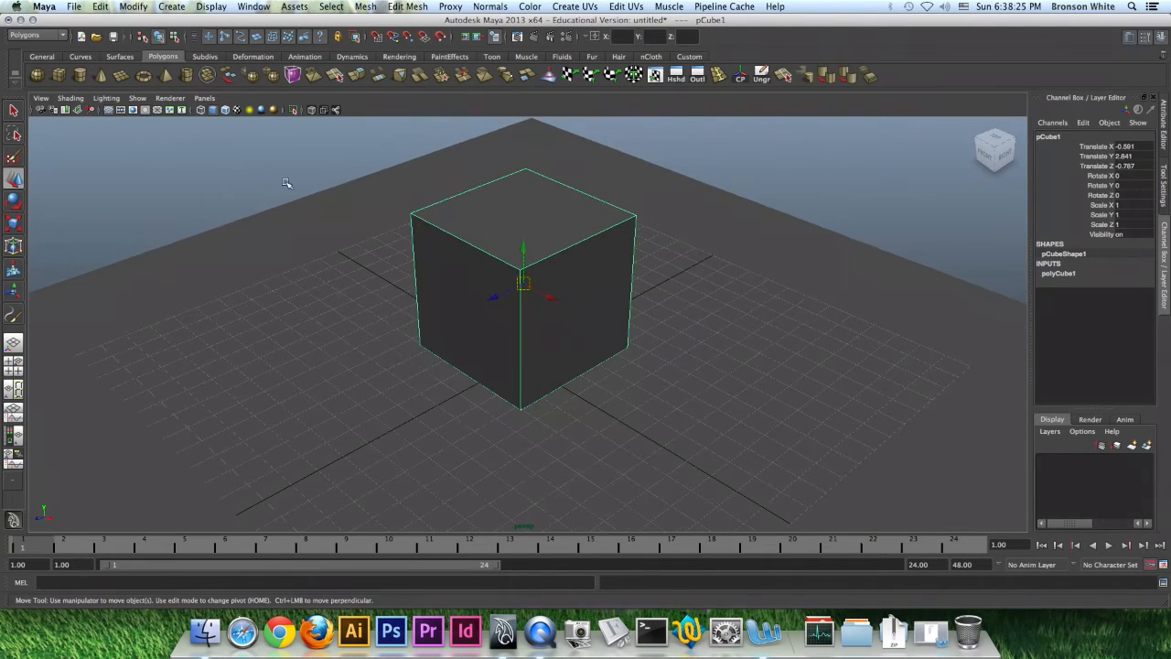
Activate the Select tool and the Rotate tool on the cube, and clear the selection
{"action": "left_click", "coordinate": [14, 111]}
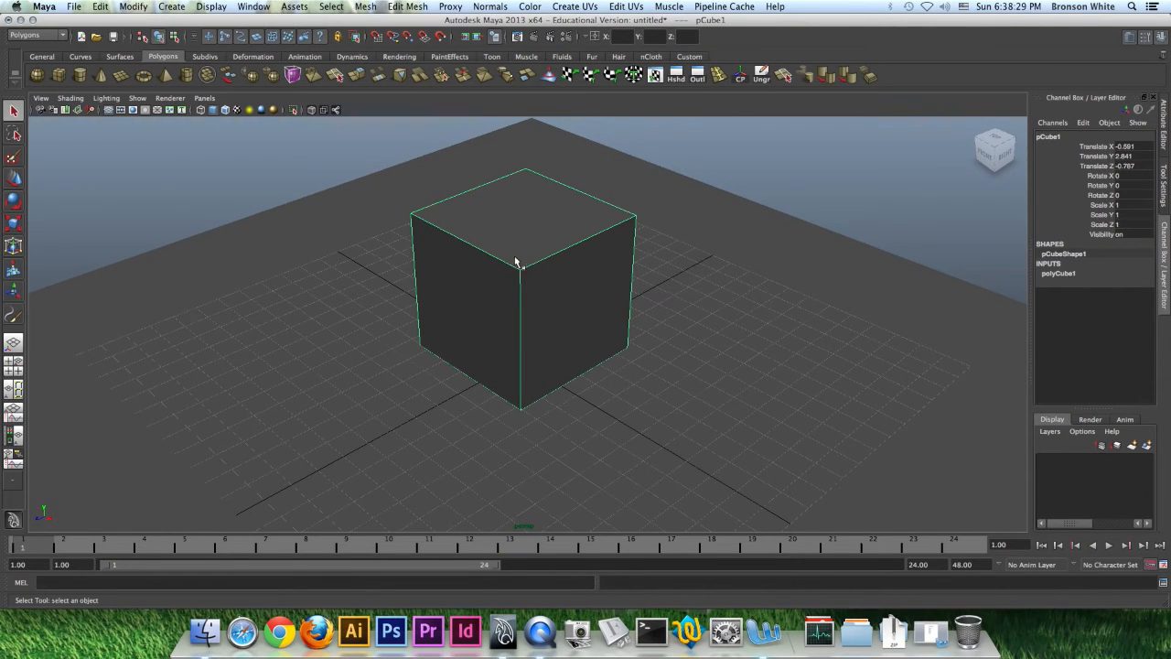
{"action": "left_click", "coordinate": [14, 201]}
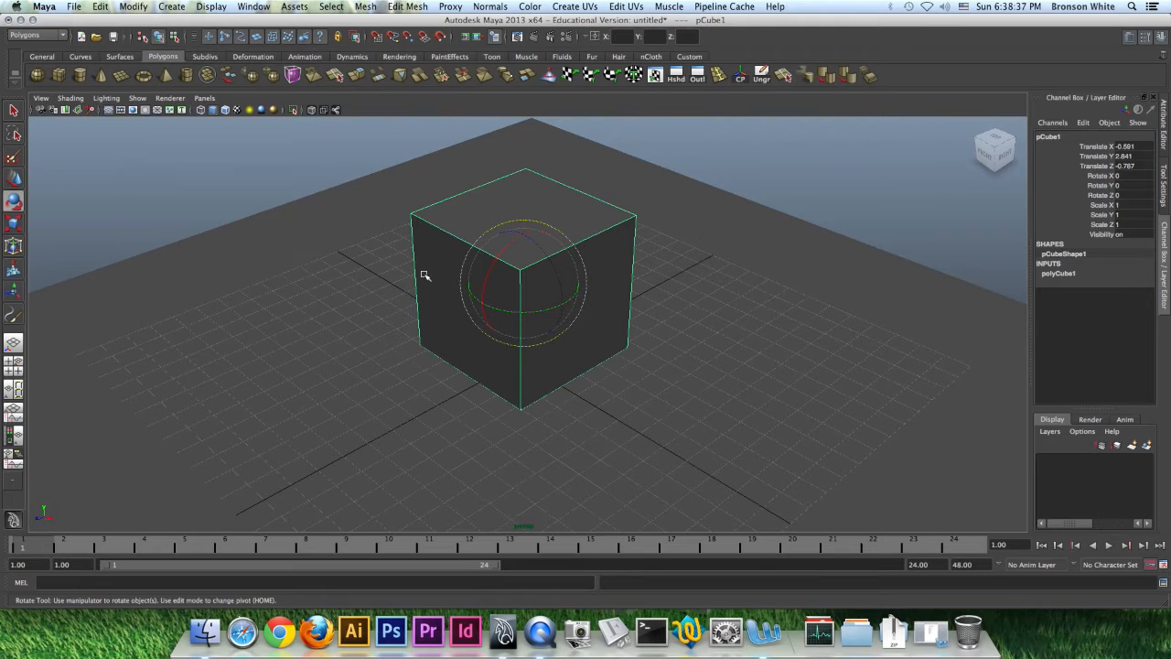
{"action": "left_click_drag", "start_coordinate": [648, 280], "coordinate": [630, 242], "text": "alt"}
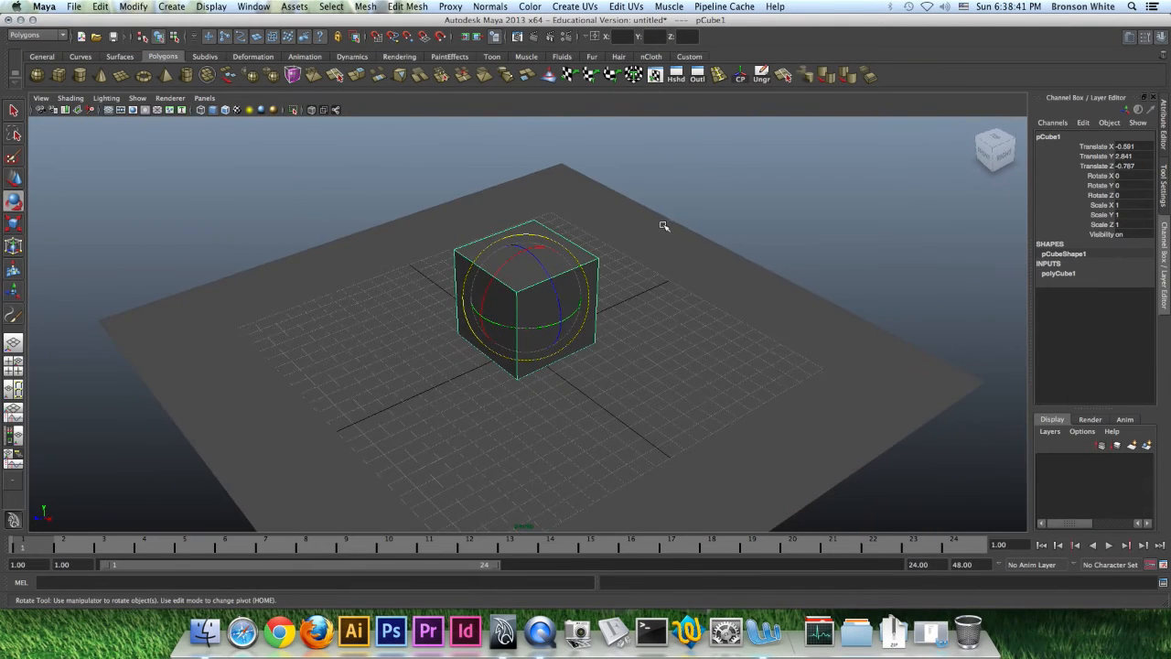
{"action": "left_click", "coordinate": [713, 214]}
{"action": "left_click_drag", "start_coordinate": [658, 298], "coordinate": [686, 302], "text": "alt"}
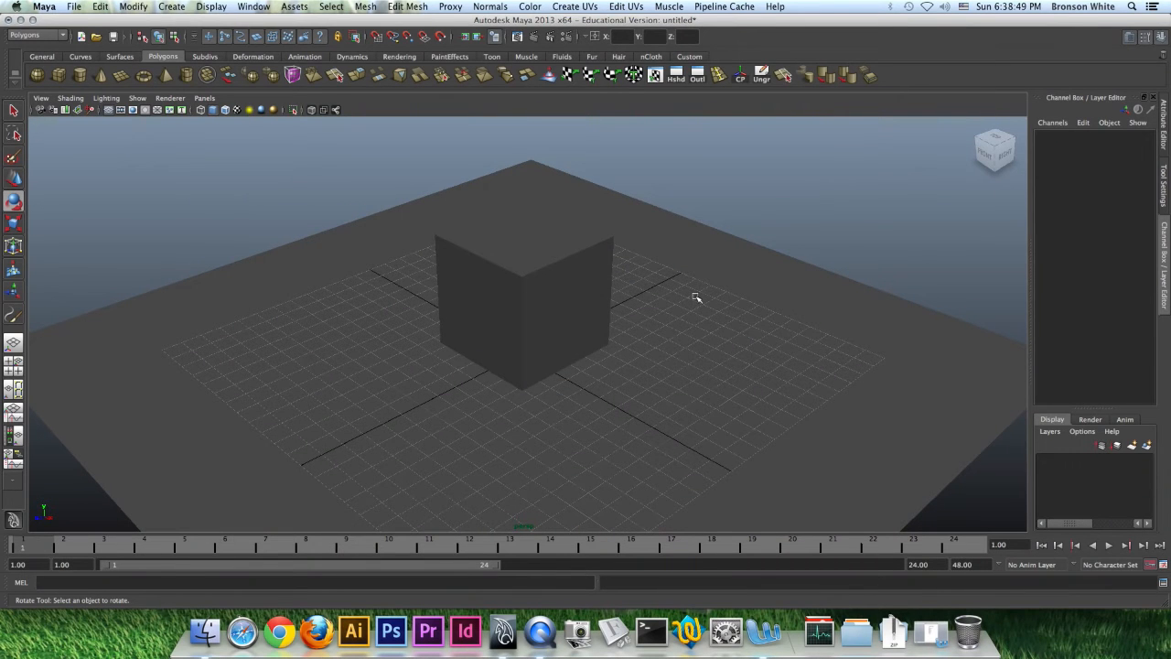
{"action": "key", "text": "8"}
{"action": "key", "text": "8"}
{"action": "key", "text": "e"}
{"action": "key", "text": "8"}
{"action": "key", "text": "8"}
{"action": "key", "text": "e"}
{"action": "key", "text": "8"}
{"action": "key", "text": "8"}
Toggle between the four-view layout and the full perspective view
{"action": "left_click", "coordinate": [13, 366]}
{"action": "key", "text": "space"}
{"action": "key", "text": "space"}
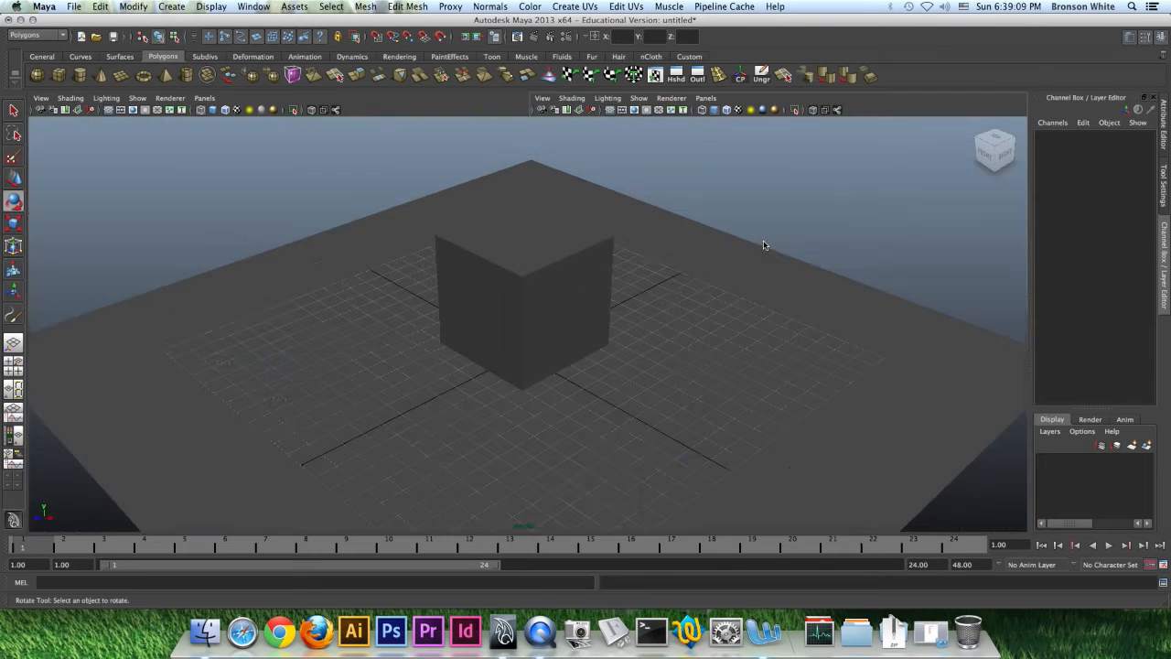
{"action": "key", "text": "space"}
{"action": "key", "text": "space"}
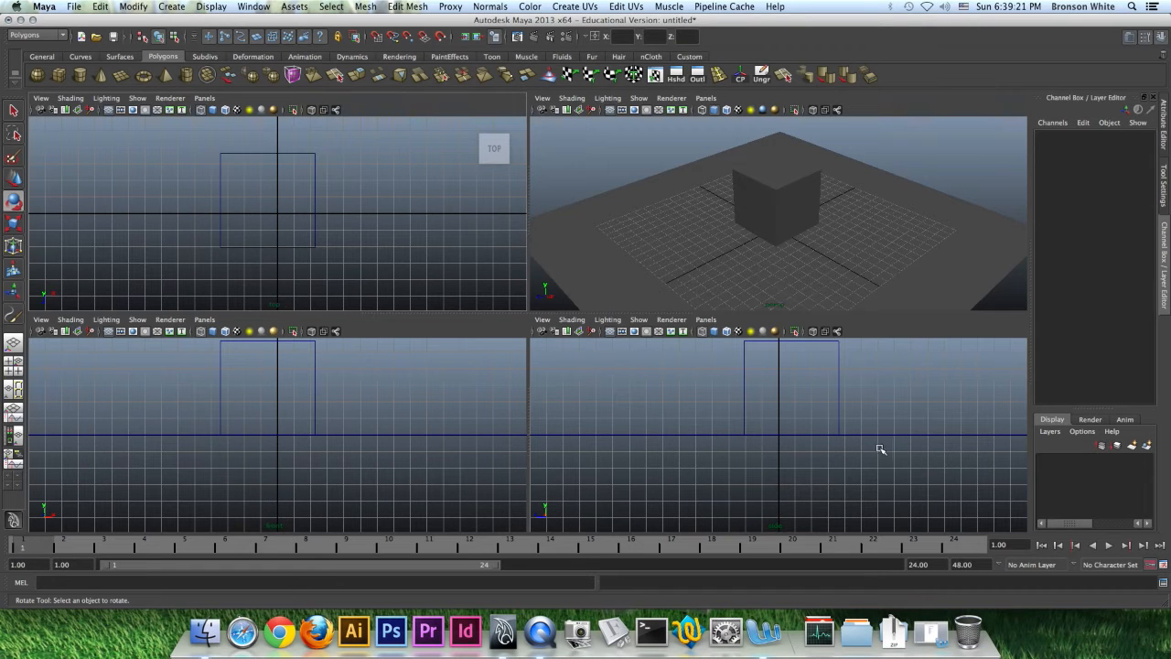
Maximize the side view, return to the four-view layout, and maximize the side view again
{"action": "key", "text": "space"}
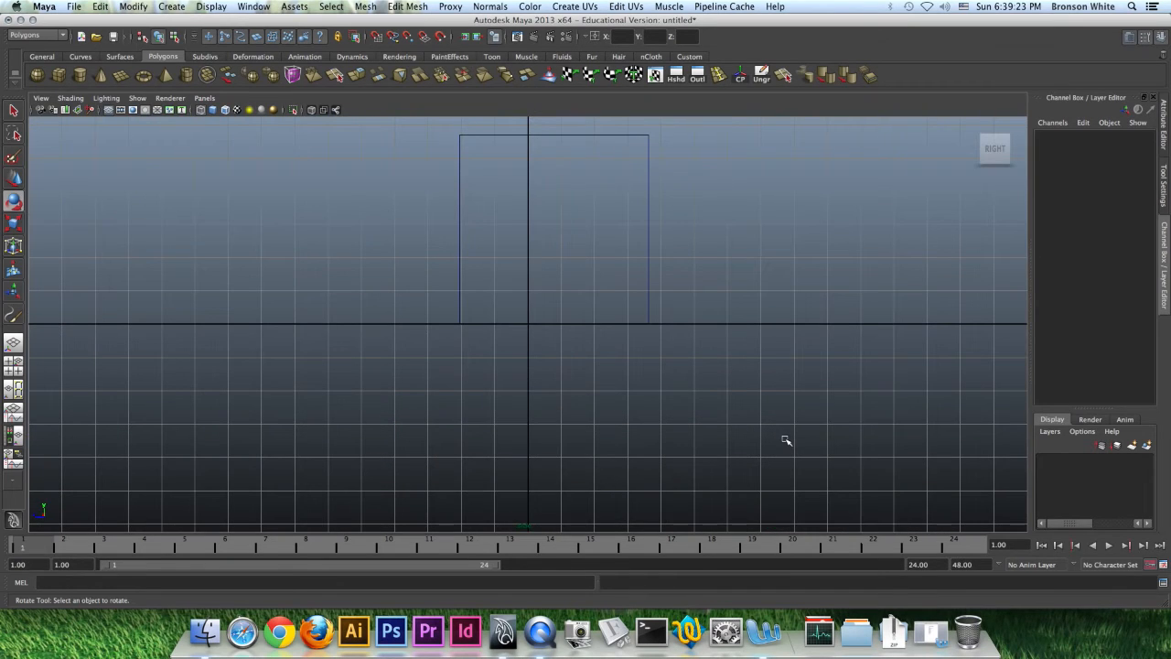
{"action": "key", "text": "space"}
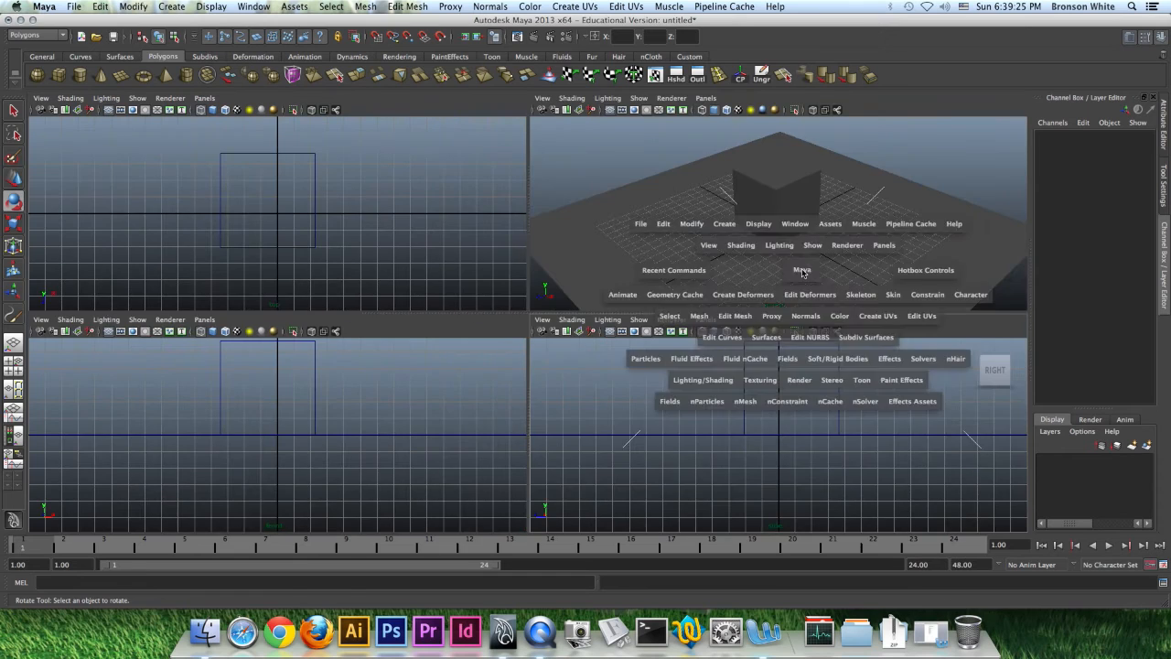
{"action": "key", "text": "space"}
{"action": "key", "text": "space"}
{"action": "key", "text": "space"}
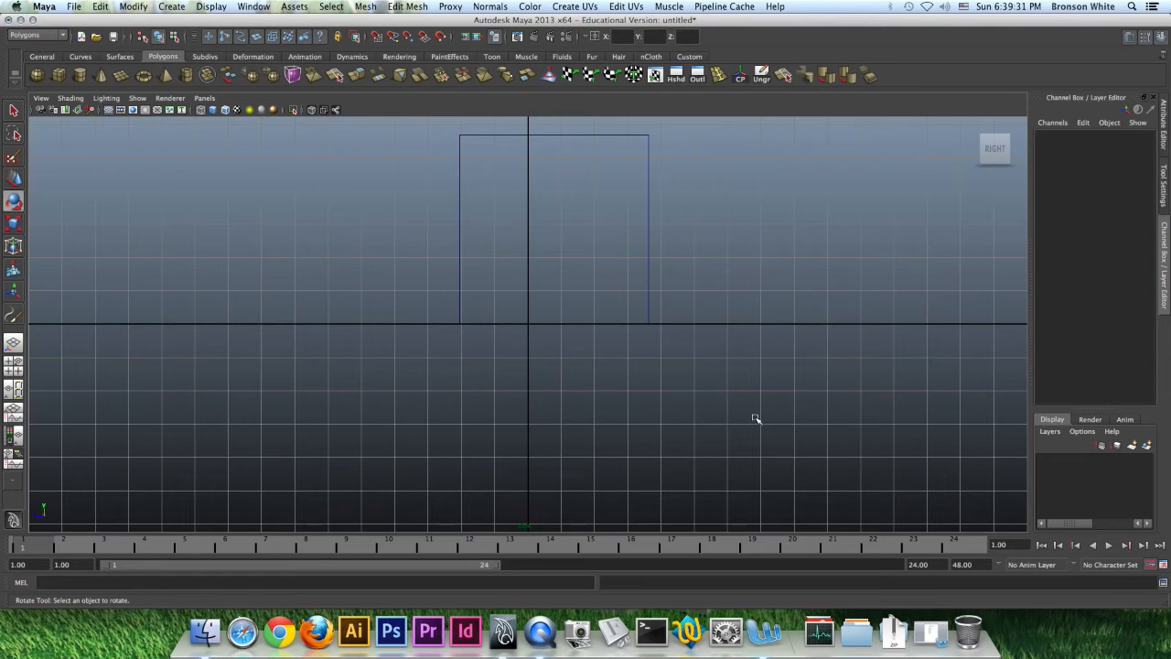
Select the cube in the side view, and return to the maximized perspective view
{"action": "left_click", "coordinate": [647, 137]}
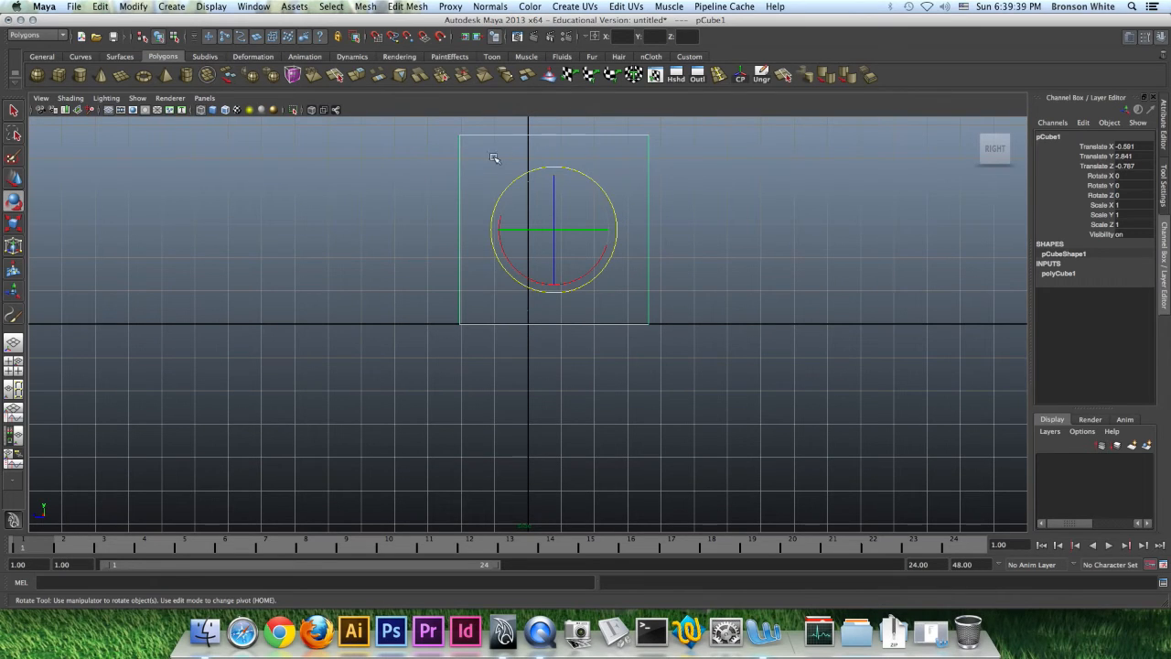
{"action": "key", "text": "space"}
{"action": "key", "text": "space"}
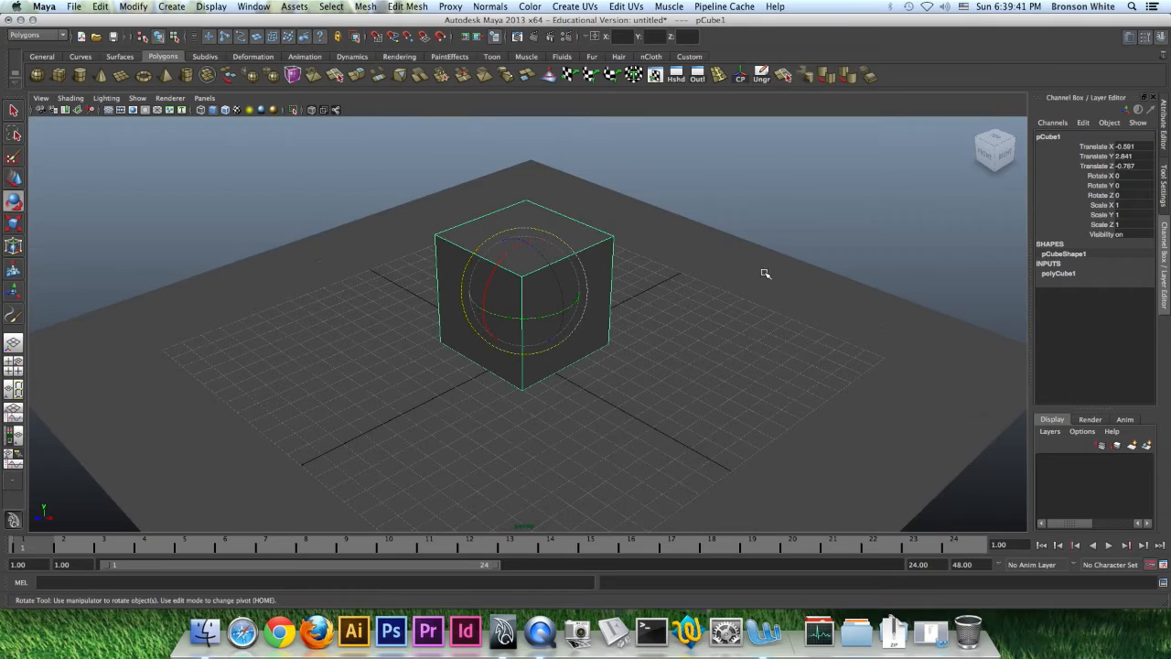
Compare the cube seen from its side in perspective with the maximized side view, and return to perspective
{"action": "left_click_drag", "start_coordinate": [774, 280], "coordinate": [705, 259], "text": "alt"}
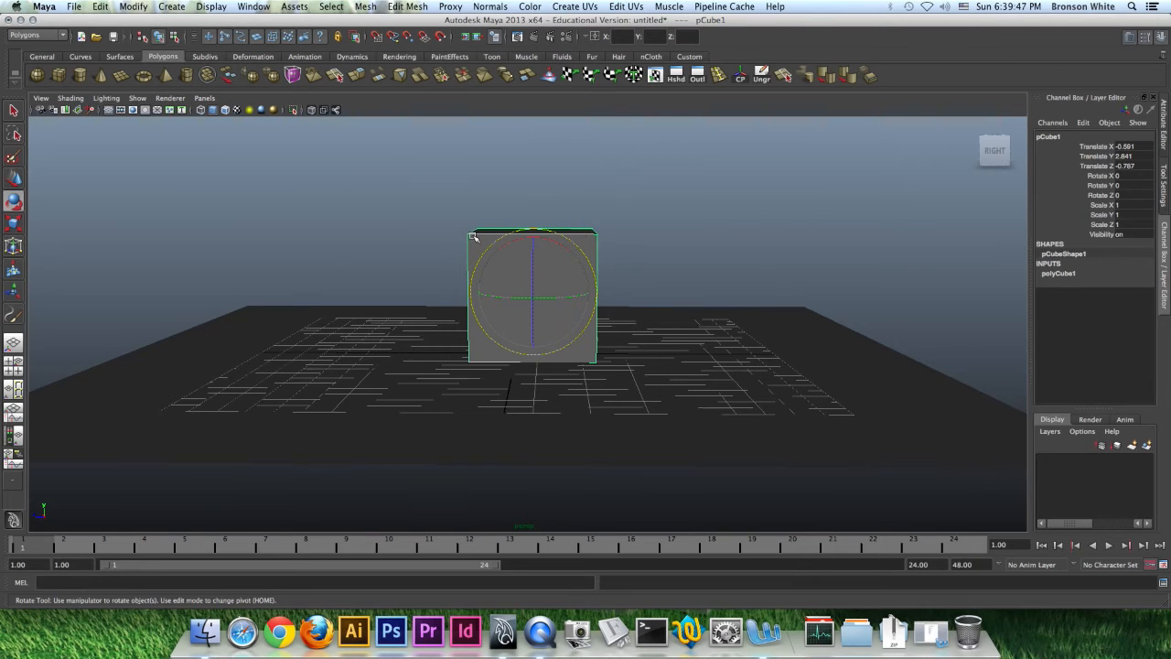
{"action": "mouse_move", "coordinate": [655, 310]}
{"action": "left_mouse_down", "text": "alt"}
{"action": "mouse_move", "coordinate": [687, 308]}
{"action": "mouse_move", "coordinate": [674, 313]}
{"action": "left_mouse_up", "text": "alt"}
{"action": "key", "text": "space"}
{"action": "key", "text": "space"}
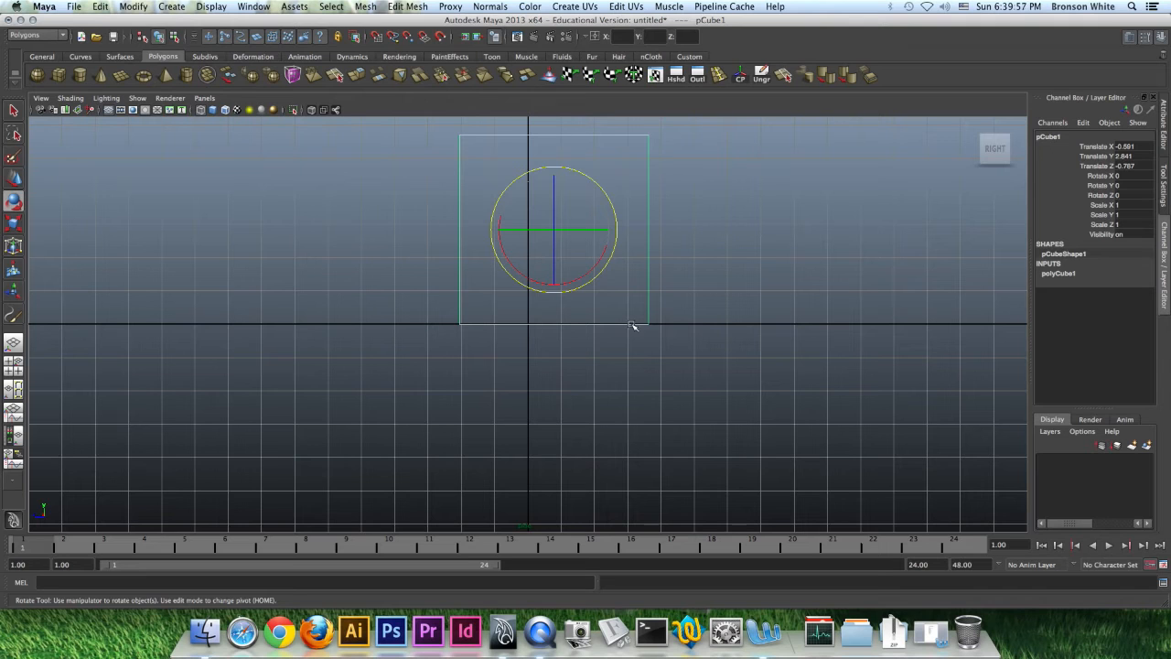
{"action": "key", "text": "space"}
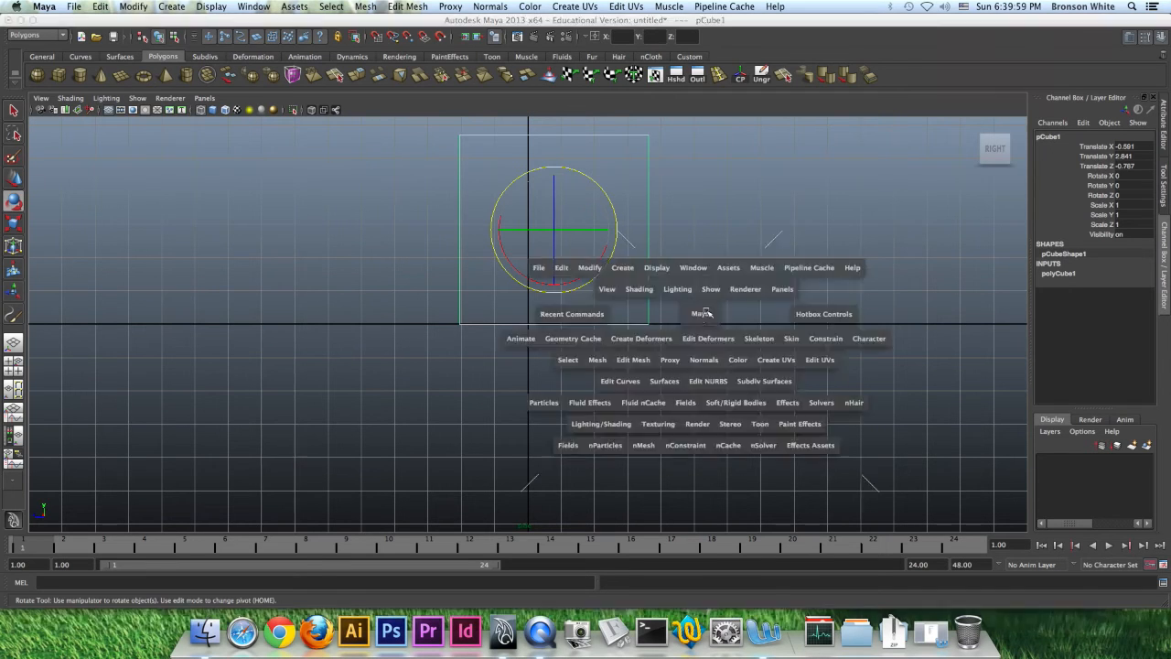
{"action": "key", "text": "space"}
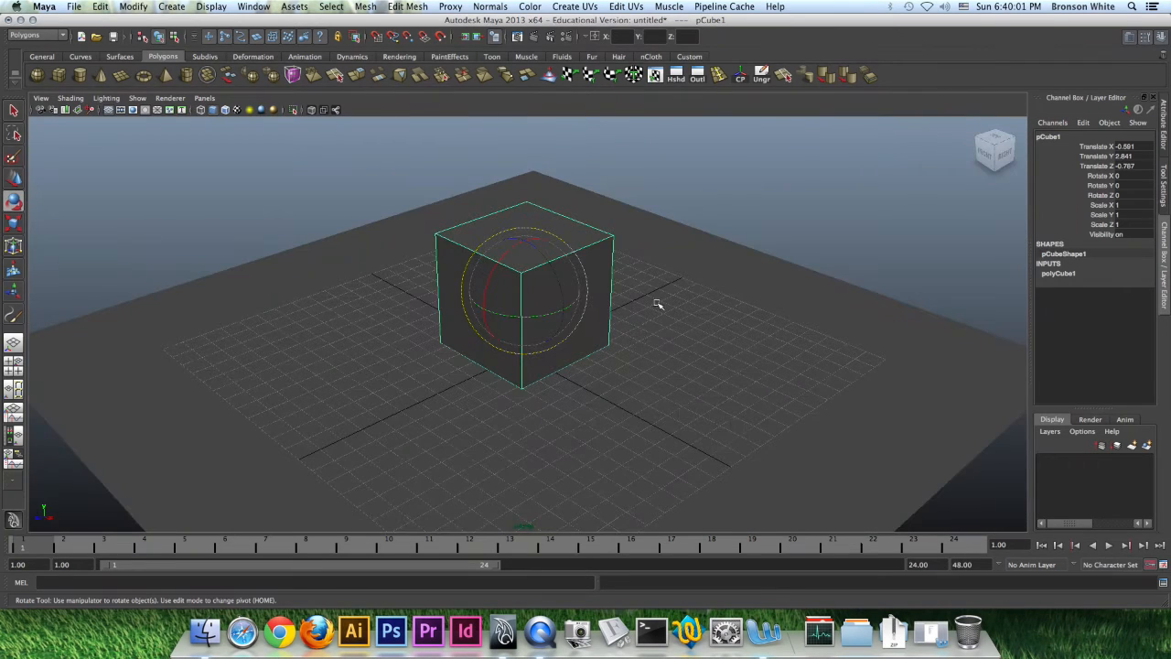
Practise toggling the four-view layout, and set the single viewport to Persp View
{"action": "key", "text": "space"}
{"action": "key", "text": "space"}
{"action": "left_click", "coordinate": [18, 370]}
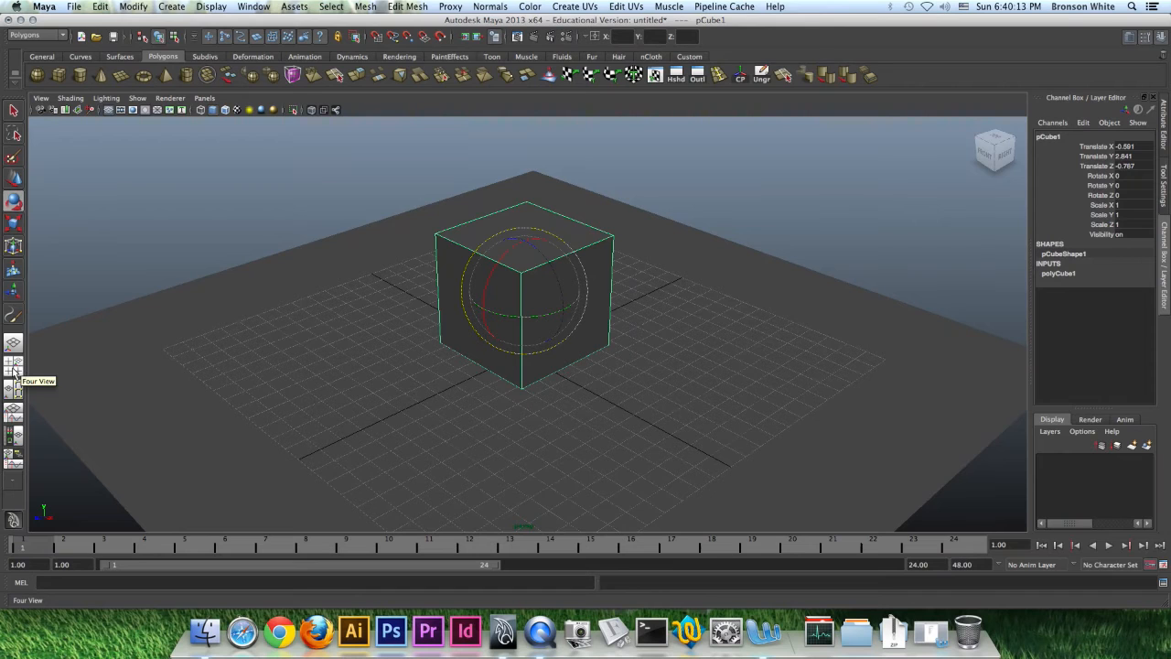
{"action": "key", "text": "space"}
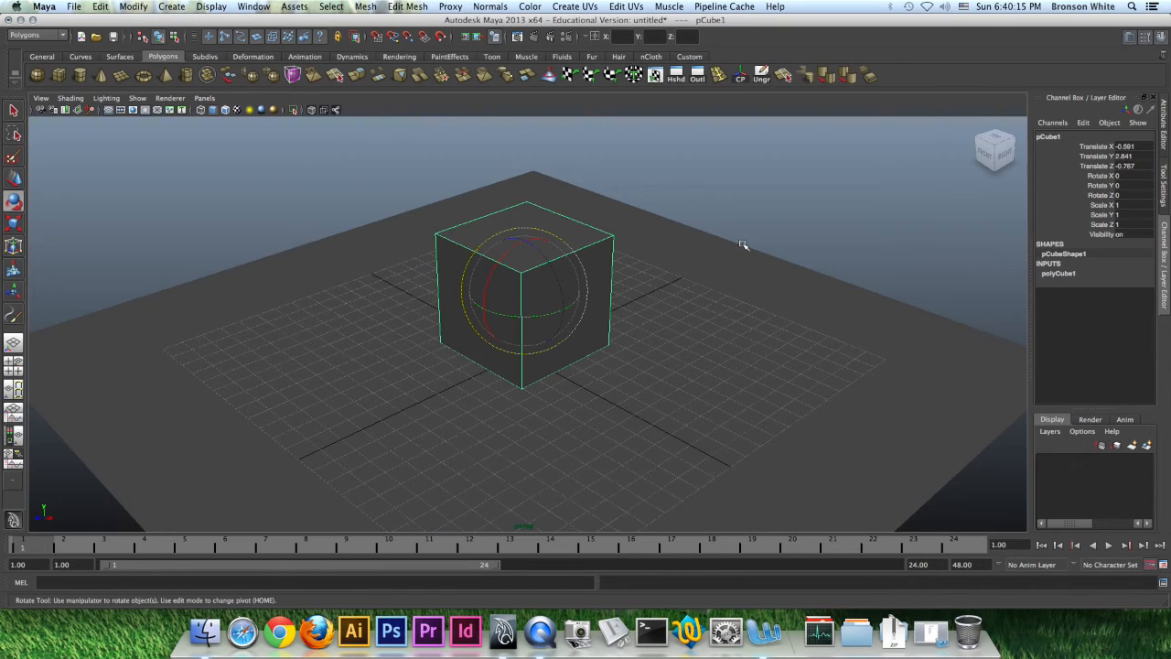
{"action": "right_click", "coordinate": [14, 486]}
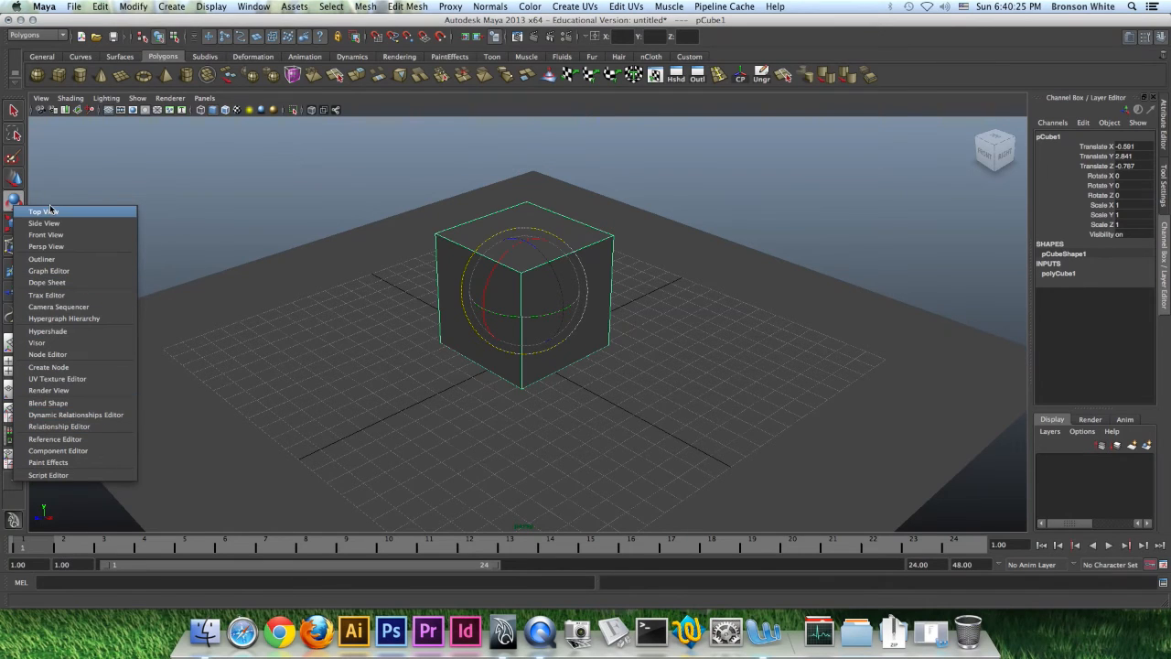
{"action": "left_click", "coordinate": [61, 248]}
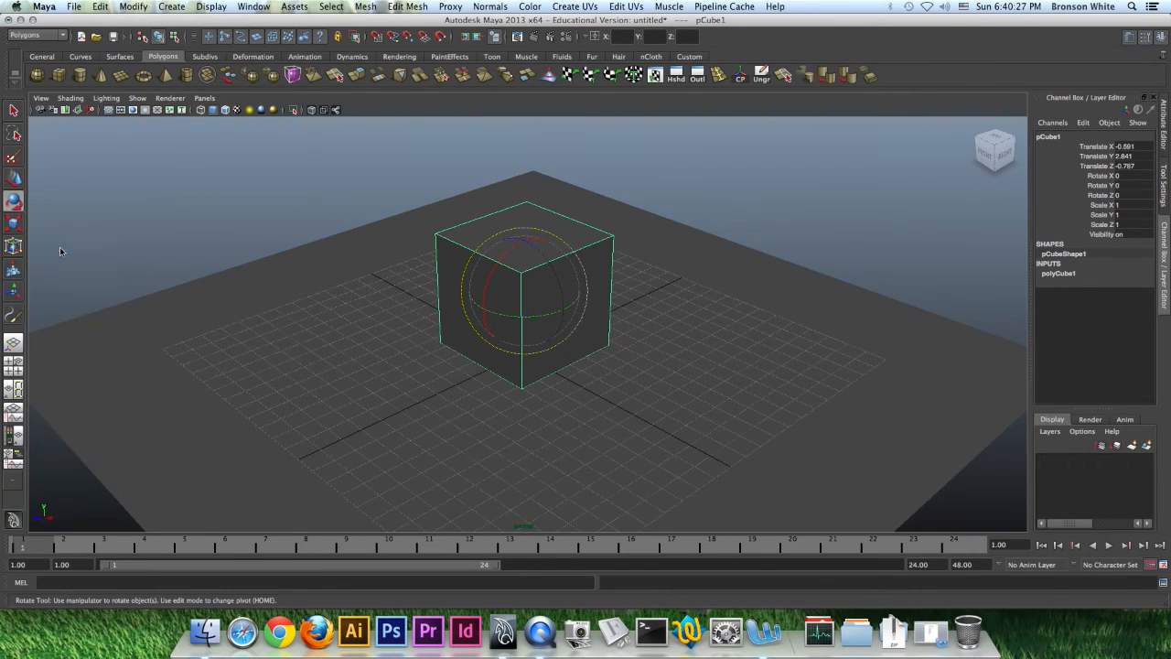
{"action": "key", "text": "space"}
{"action": "key", "text": "space"}
Cycle through the Select, Move and Rotate tools to the Scale tool with the cube selected
{"action": "left_click_drag", "start_coordinate": [667, 403], "coordinate": [593, 354], "text": "alt"}
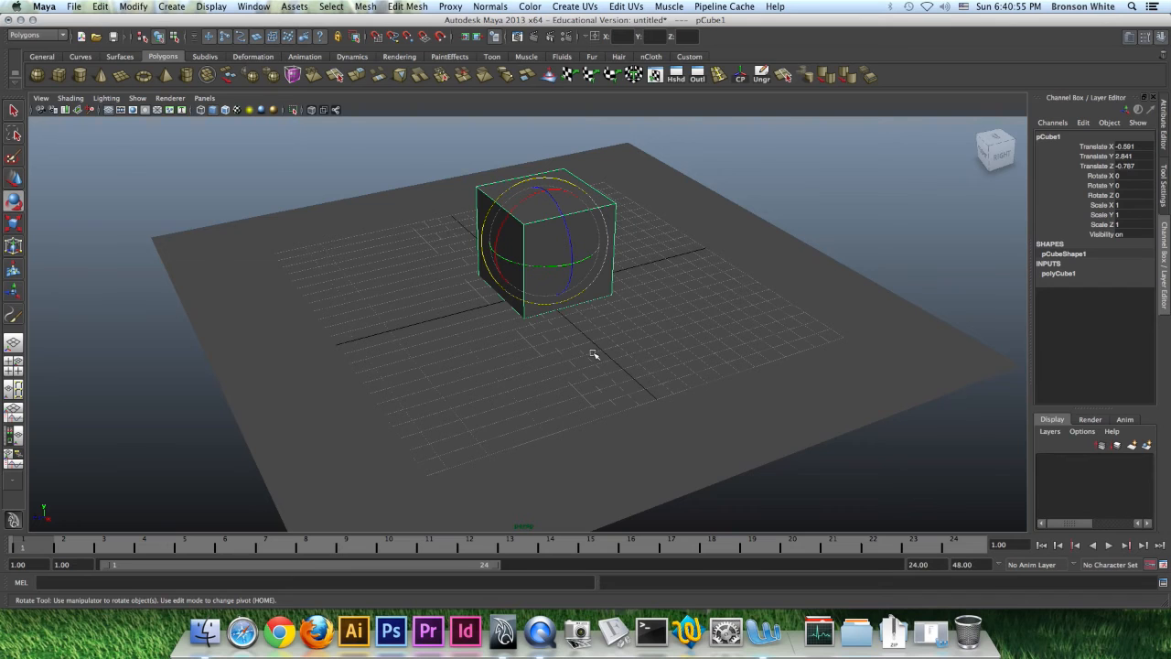
{"action": "mouse_move", "coordinate": [631, 324]}
{"action": "left_mouse_down", "text": "alt"}
{"action": "mouse_move", "coordinate": [669, 327]}
{"action": "mouse_move", "coordinate": [631, 335]}
{"action": "left_mouse_up", "text": "alt"}
{"action": "key", "text": "q"}
{"action": "key", "text": "w"}
{"action": "key", "text": "e"}
{"action": "key", "text": "r"}
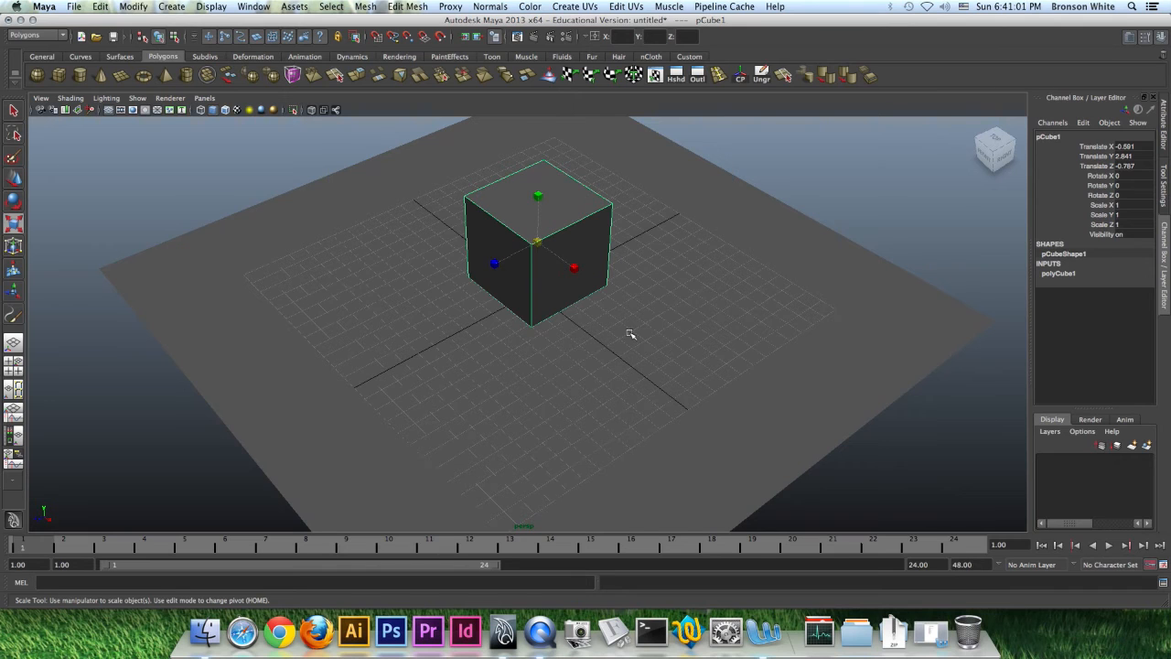
Zoom in close to the cube and back out, and display the hotbox
{"action": "scroll", "coordinate": [631, 334], "scroll_direction": "up", "scroll_amount": 5}
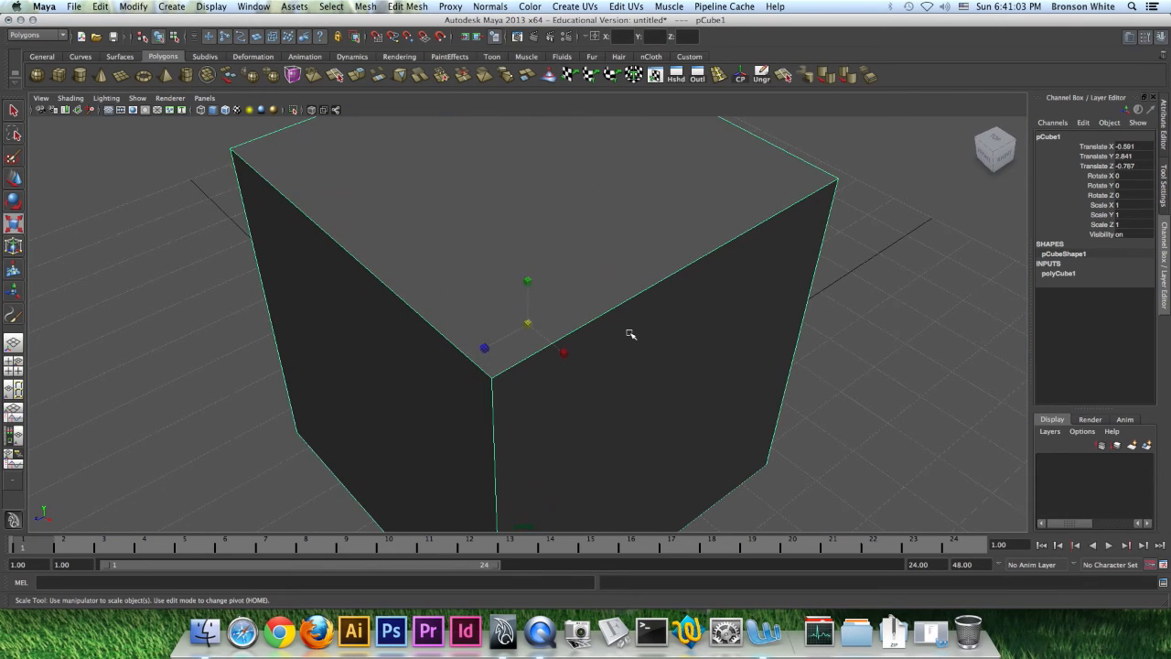
{"action": "scroll", "coordinate": [631, 334], "scroll_direction": "down", "scroll_amount": 10}
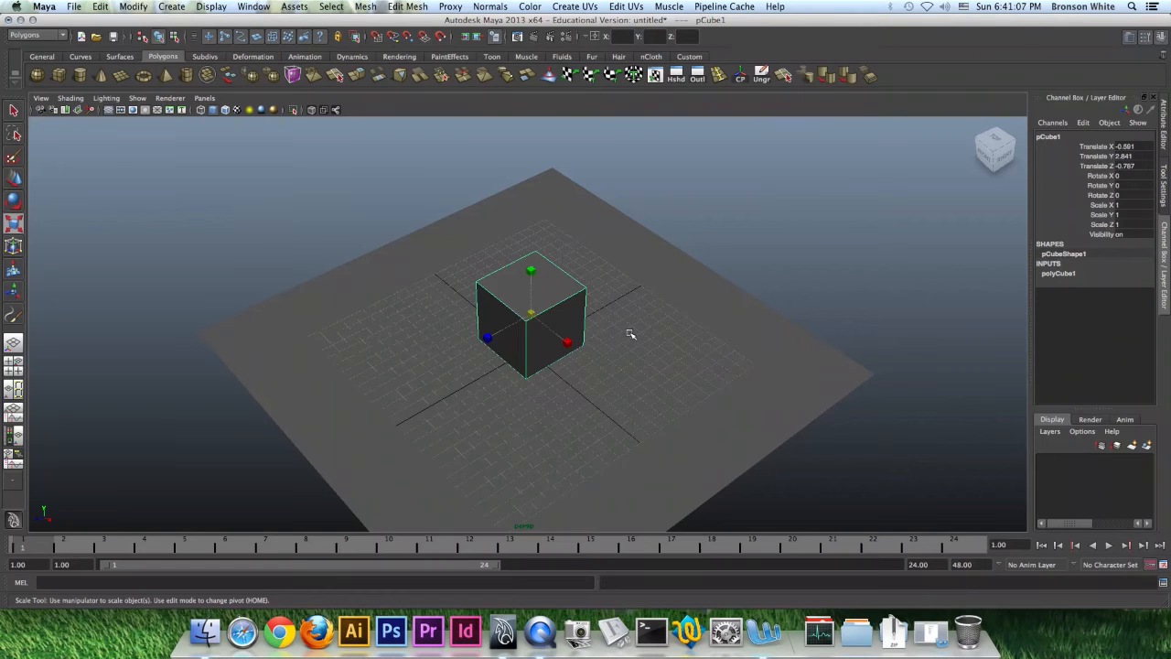
{"action": "key", "text": "space"}
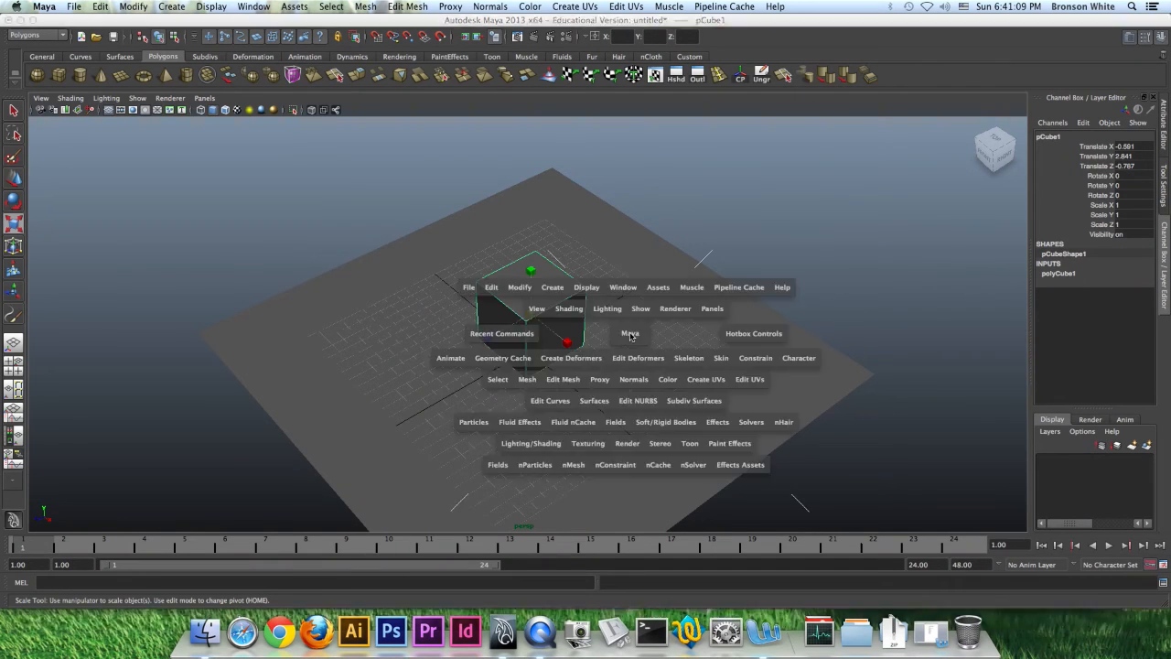
{"action": "key", "text": "space"}
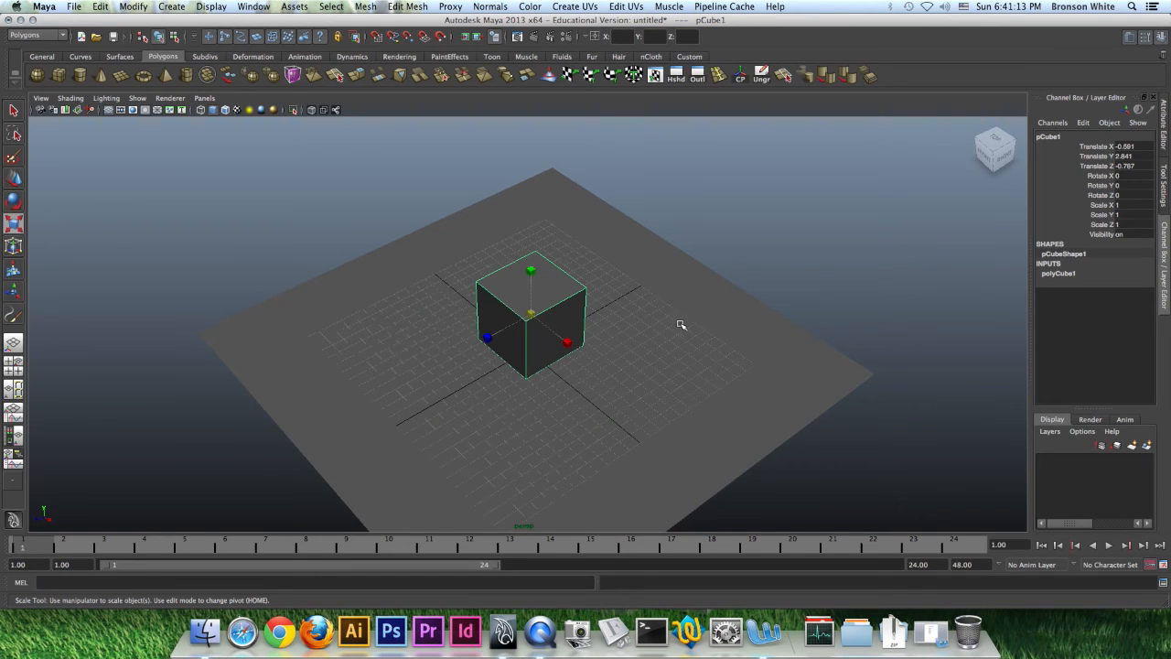
Orbit the perspective view to a lower angle, and practise toggling the view layout, ending in perspective
{"action": "left_click_drag", "start_coordinate": [680, 319], "coordinate": [682, 304], "text": "alt"}
{"action": "key", "text": "space"}
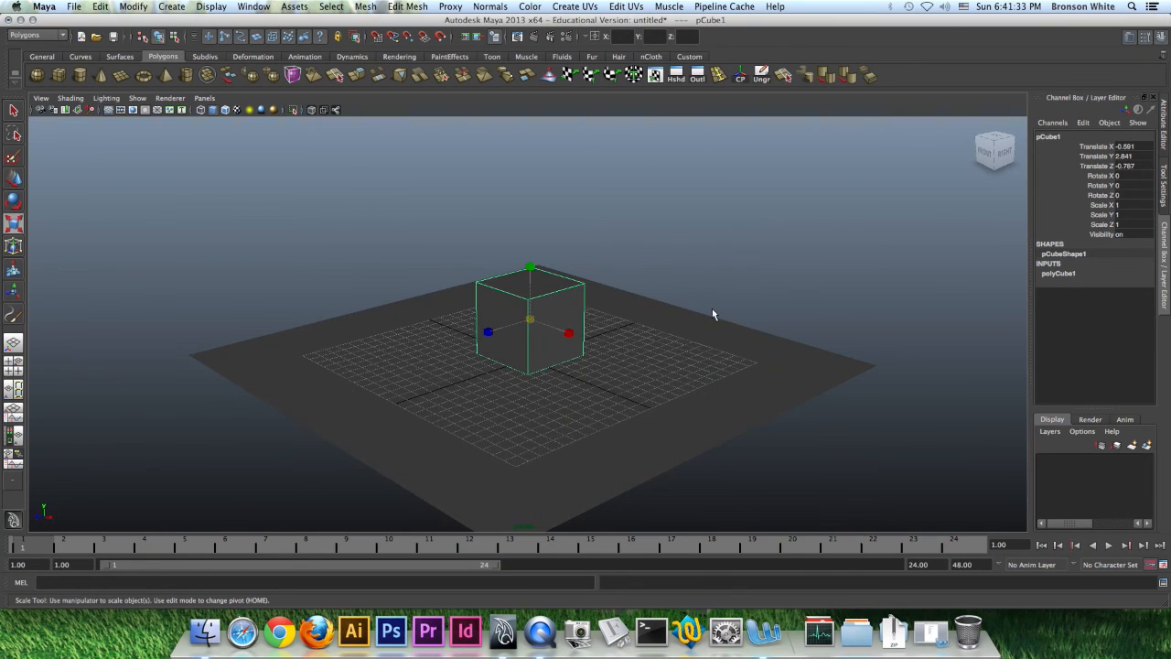
{"action": "key", "text": "space"}
{"action": "key", "text": "space"}
{"action": "key", "text": "space"}
{"action": "key", "text": "space"}
{"action": "left_click", "coordinate": [538, 631]}
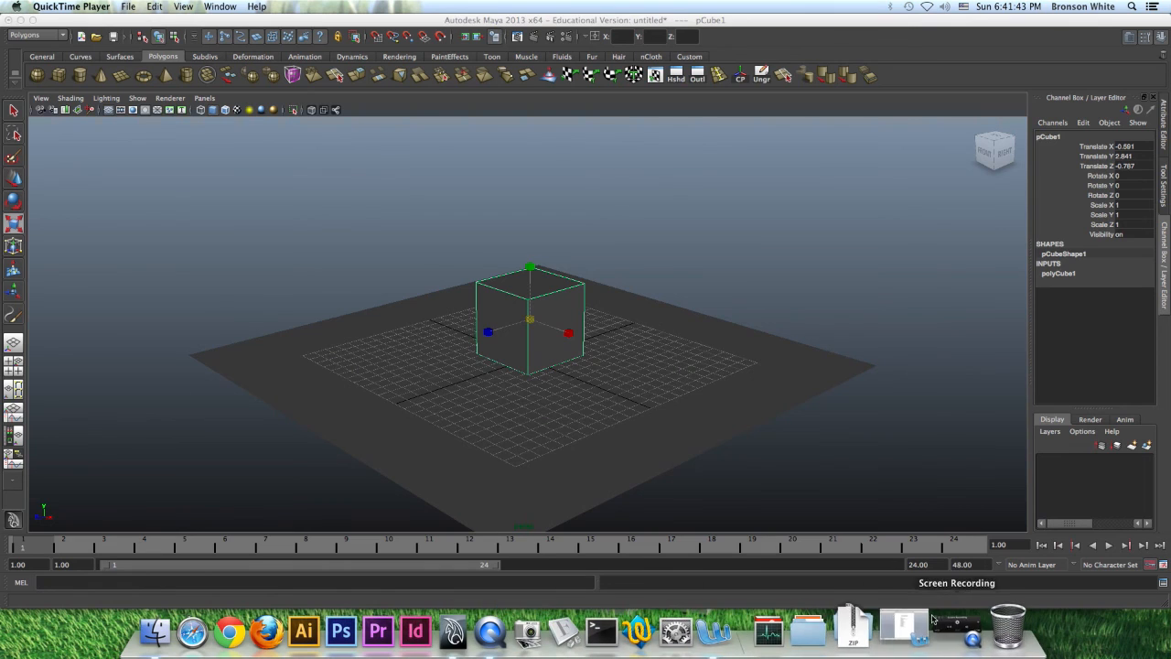